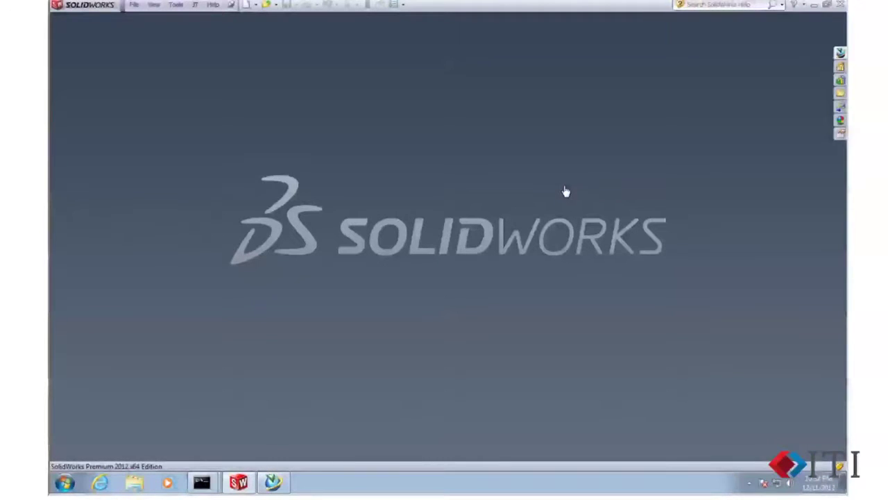
- Show the Teamcenter Integration task pane and pin it open beside the workspace
left_click(840, 52)
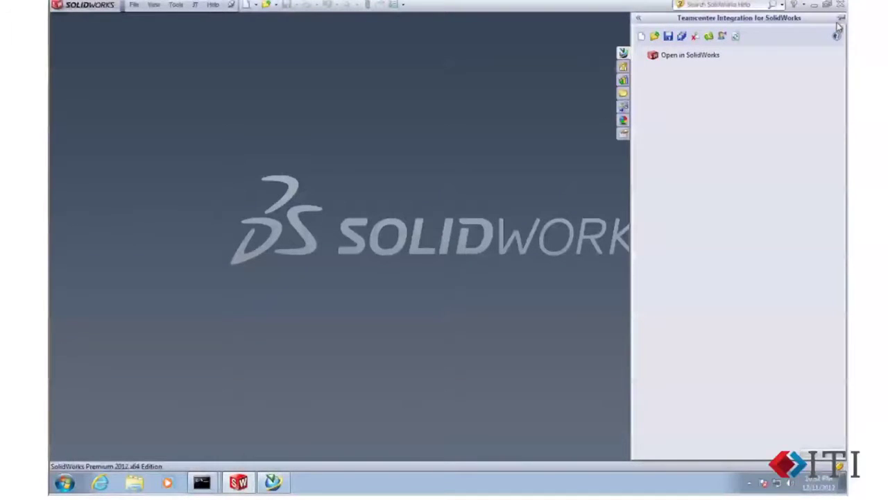
left_click(840, 18)
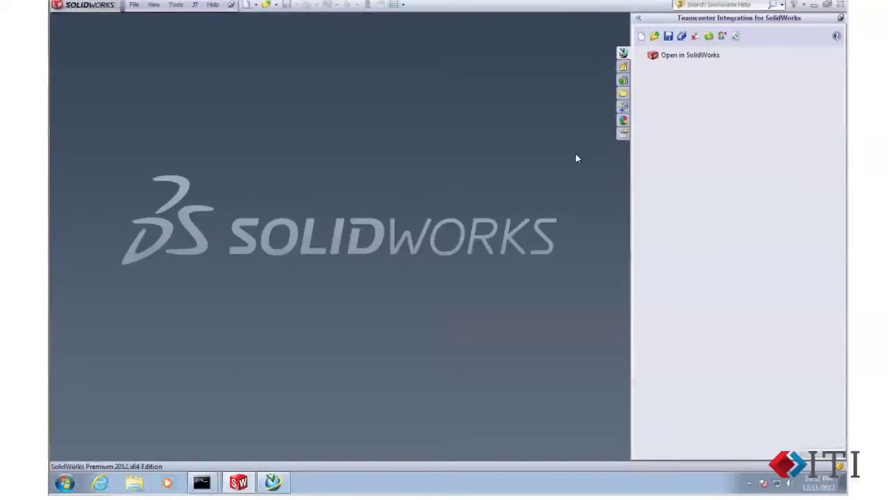
- Start a new Part item with a generated ID, using Example Wrench as its name and description
left_click(641, 36)
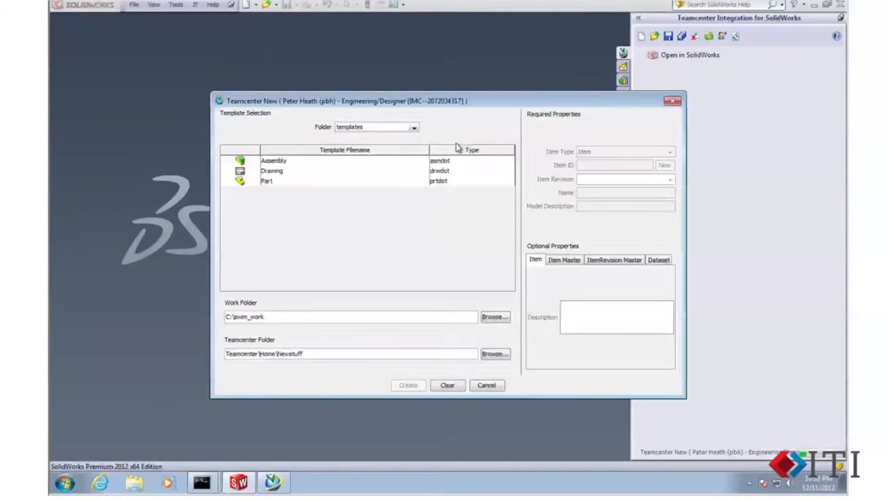
left_click(319, 180)
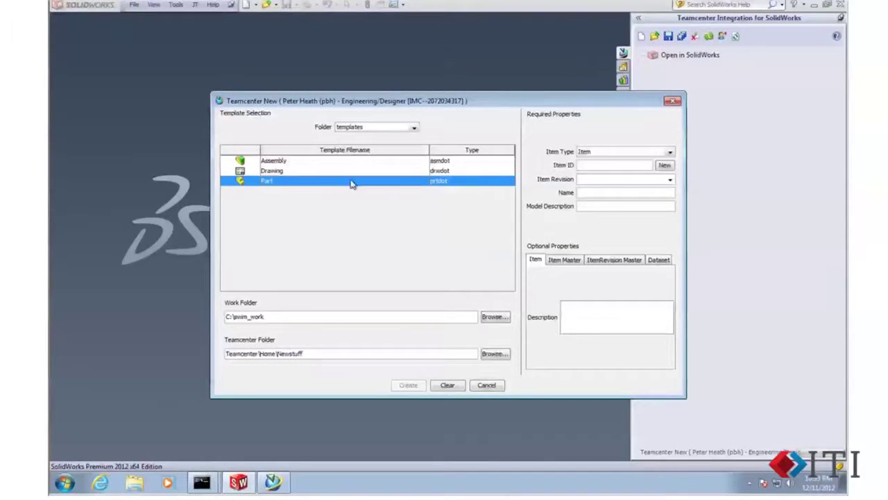
left_click(663, 165)
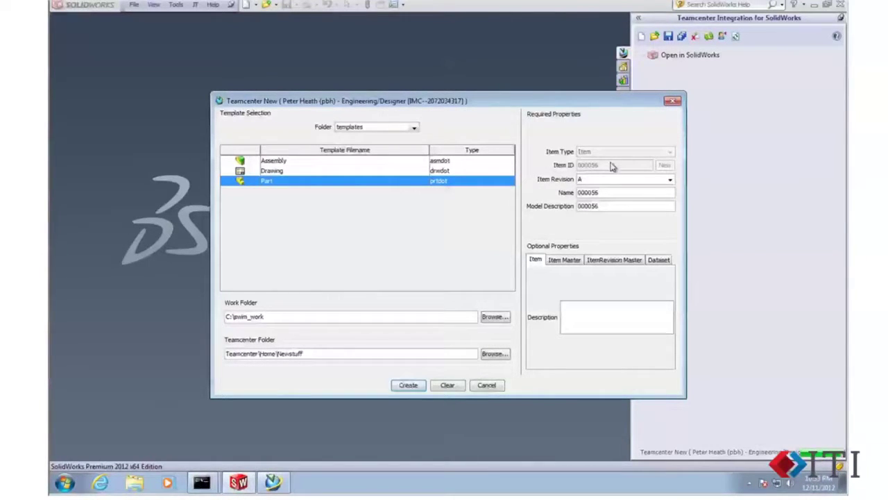
double_click(608, 192)
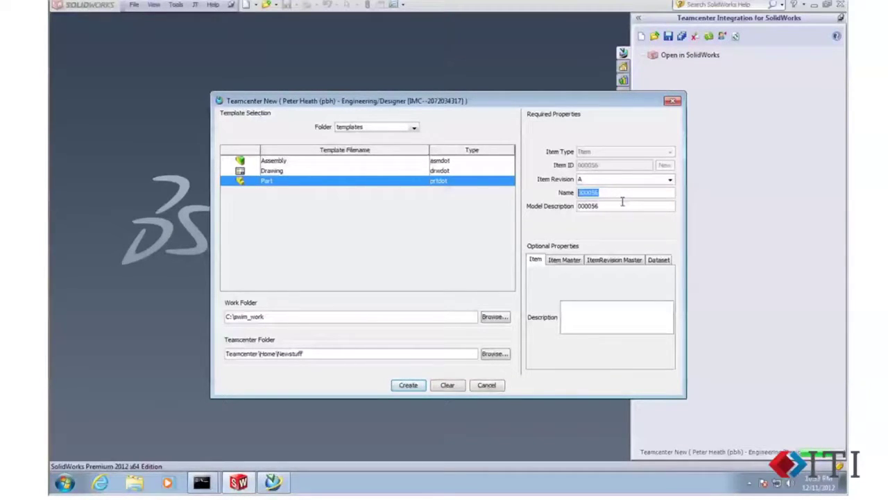
type("Example Wrench")
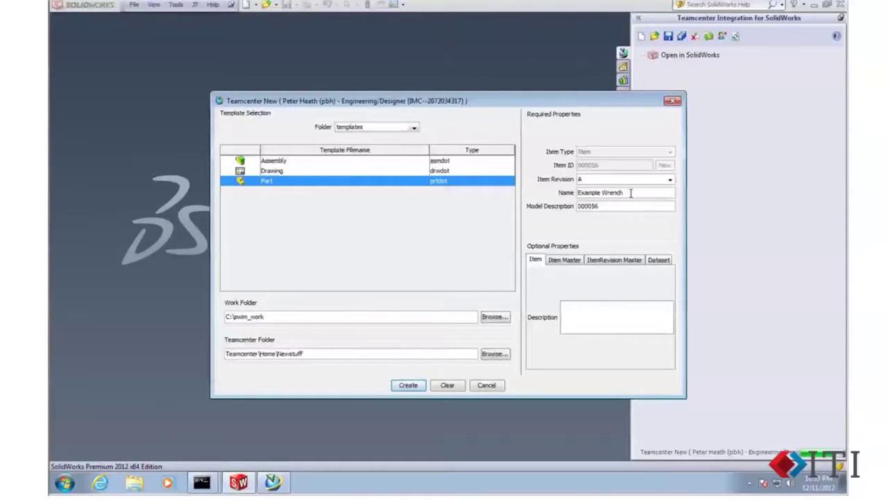
left_click_drag(630, 194, 578, 192)
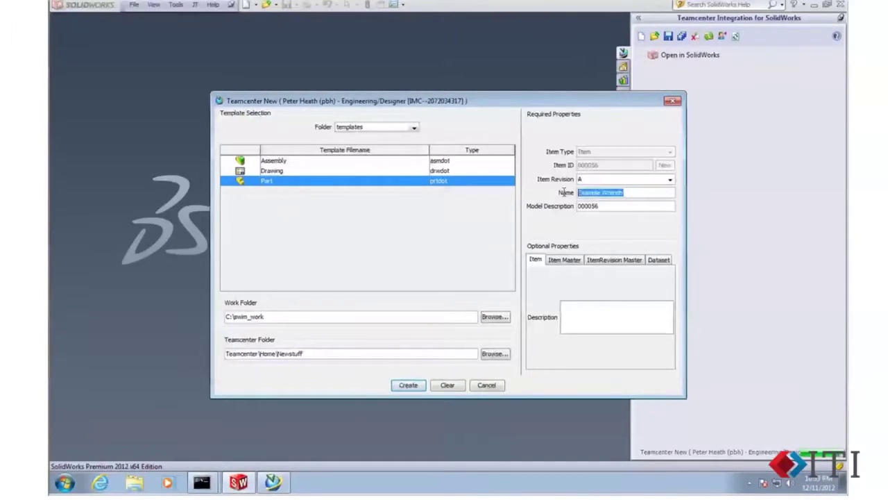
key("ctrl+c")
double_click(588, 206)
key("ctrl+v")
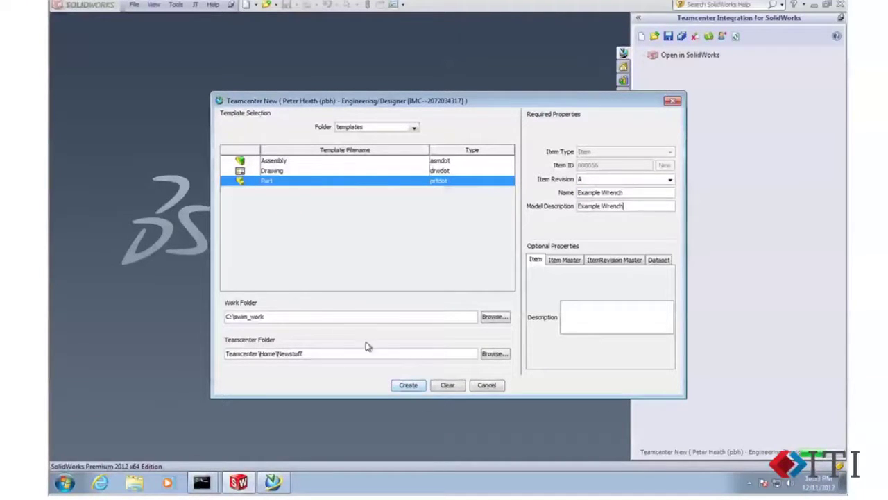
- Store the item in a new folder under Home and create it
left_click(494, 353)
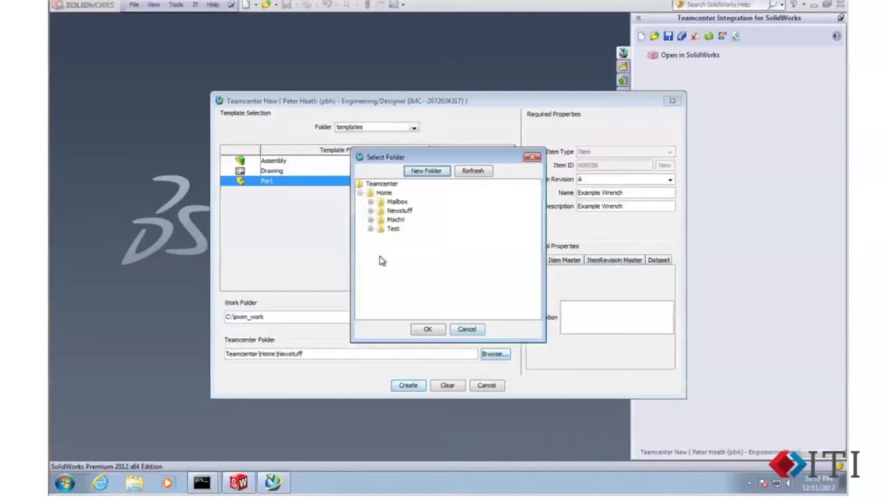
left_click(427, 171)
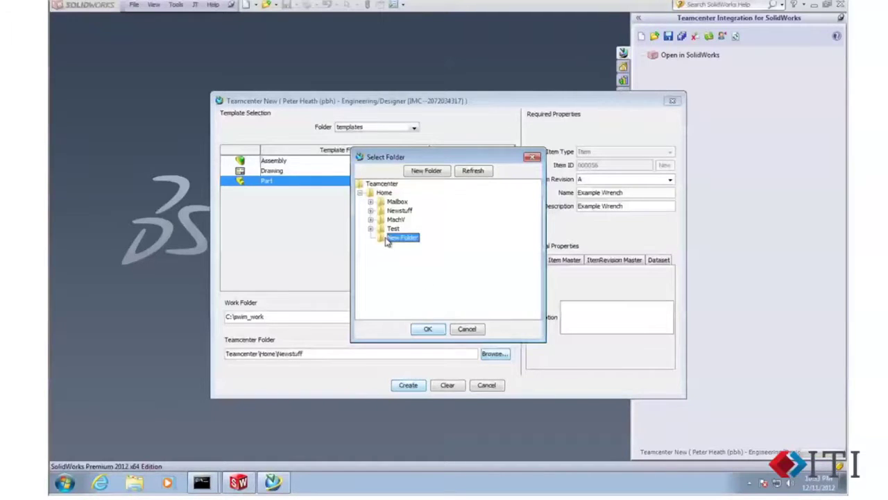
left_click(427, 329)
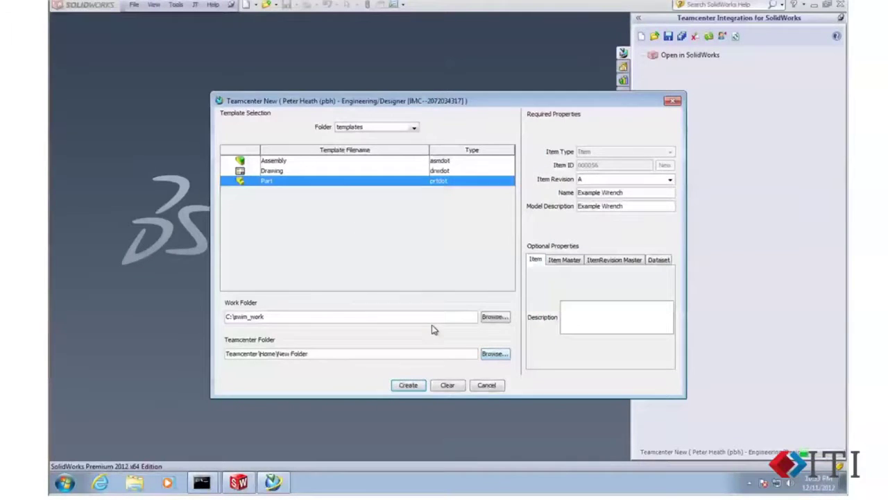
left_click(409, 386)
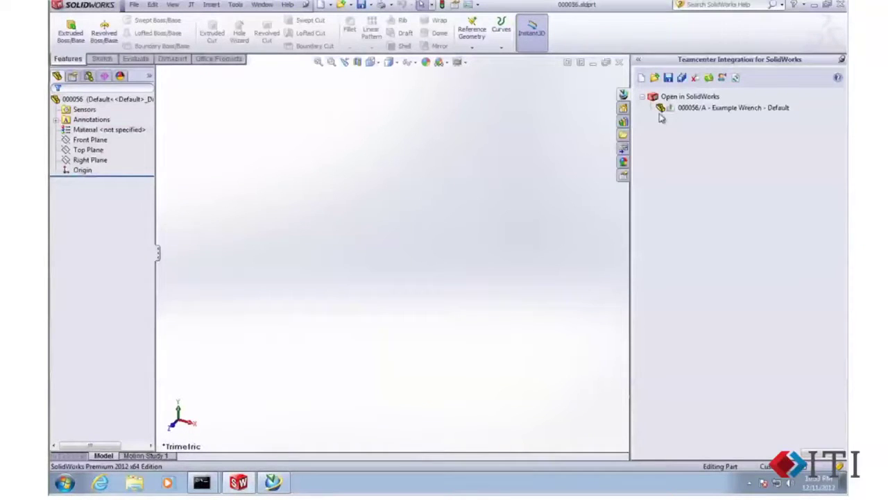
- Start an Extruded Boss/Base with its profile sketch on the Front Plane
mouse_move(670, 109)
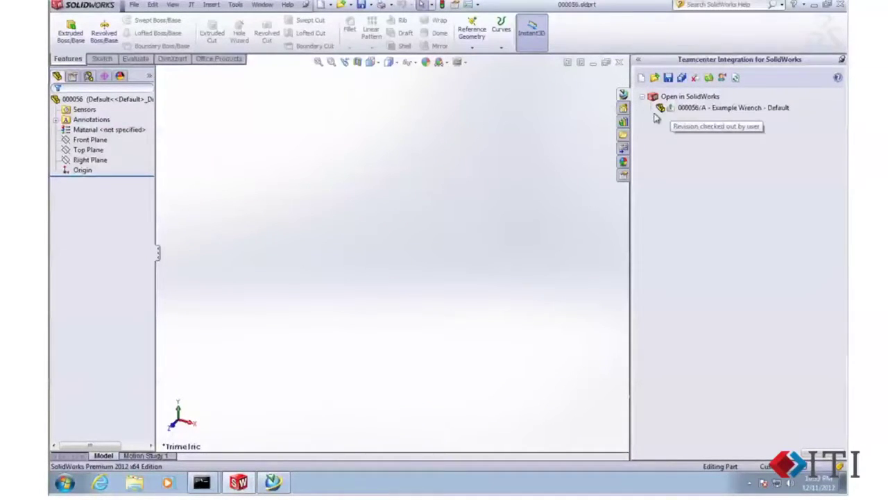
left_click(70, 32)
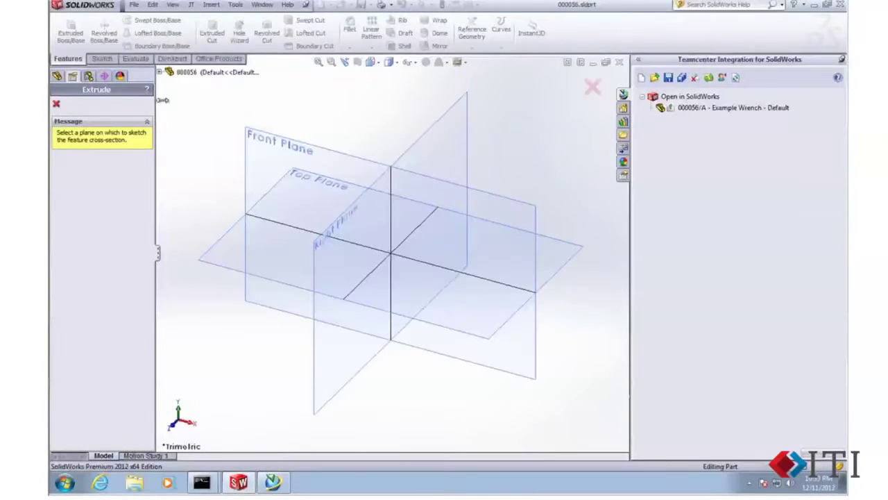
left_click(297, 143)
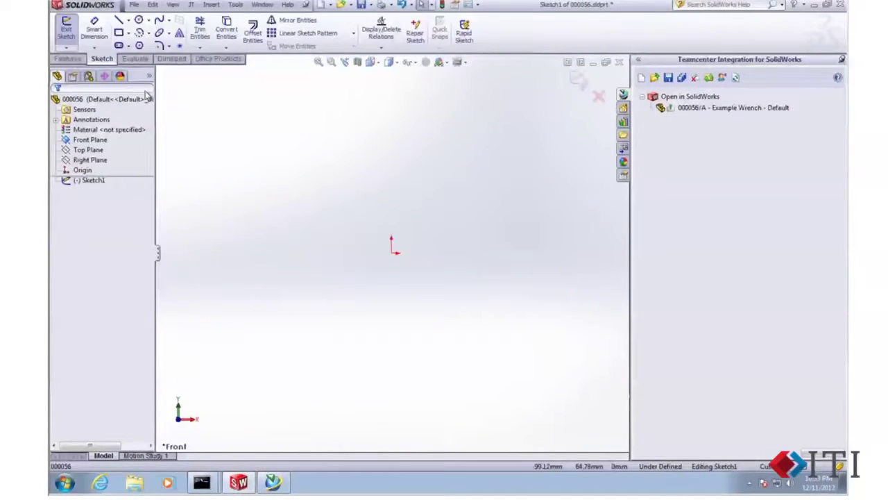
- Sketch a straight slot starting at the origin and a hexagon centred on the origin
left_click(119, 45)
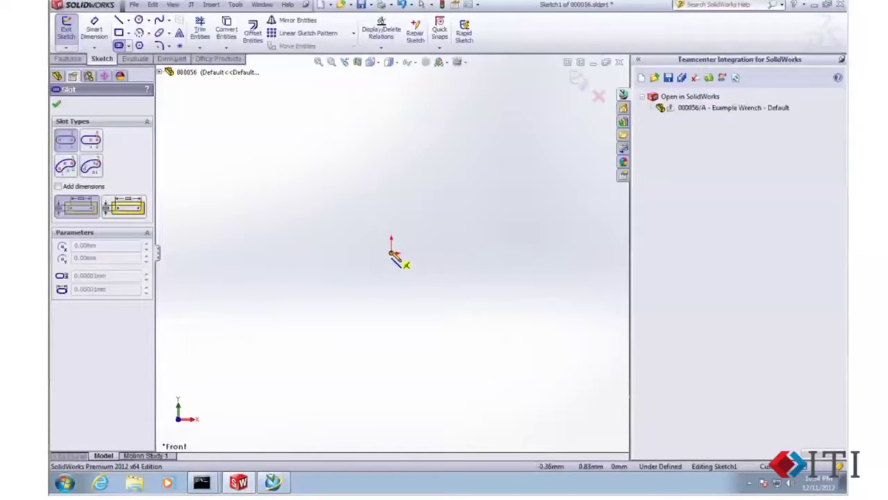
left_click(391, 253)
left_click(595, 252)
left_click(593, 228)
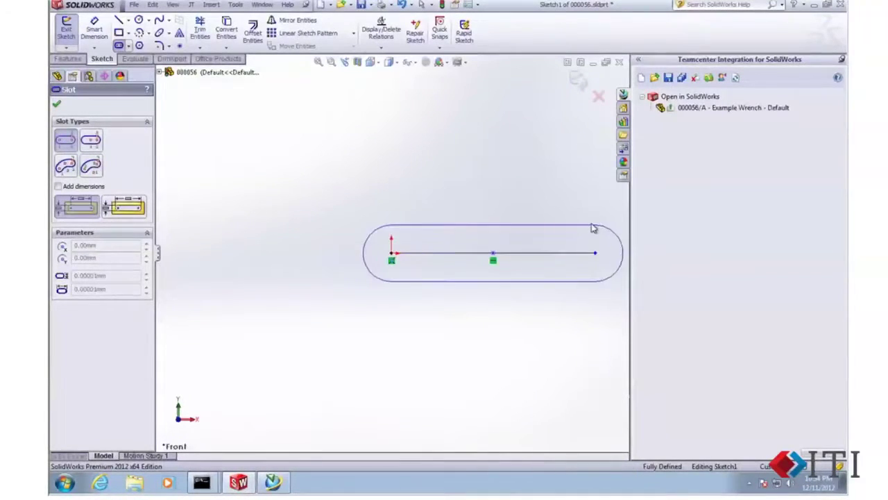
left_click(590, 221)
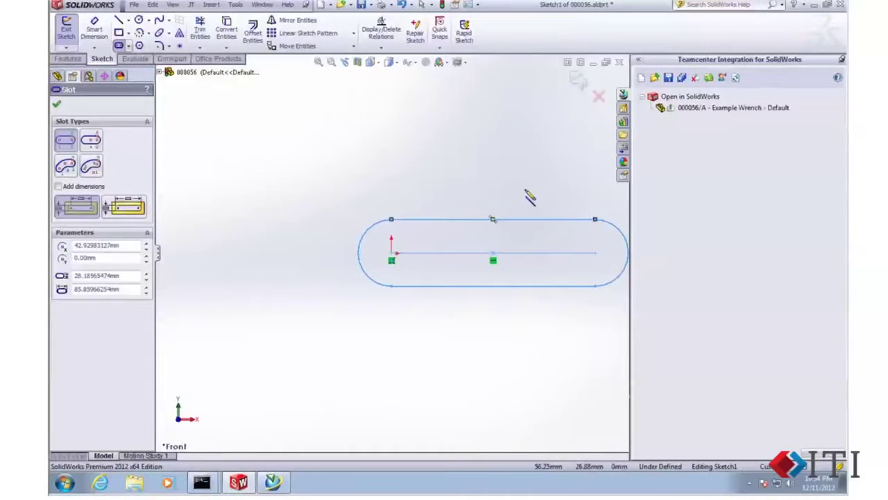
left_click(139, 45)
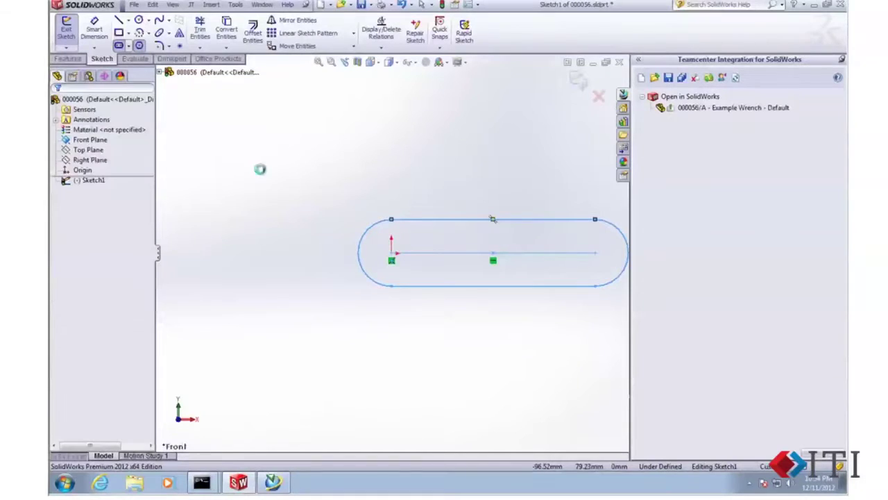
left_click(391, 253)
left_click(412, 260)
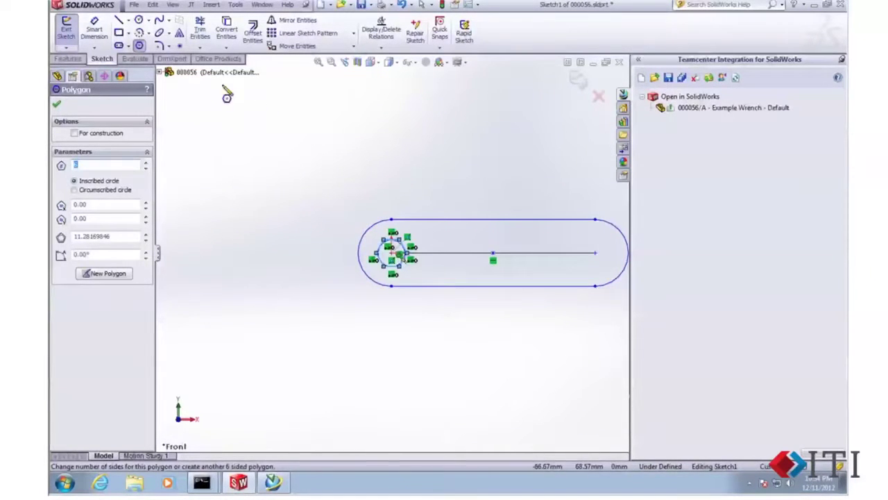
left_click(318, 62)
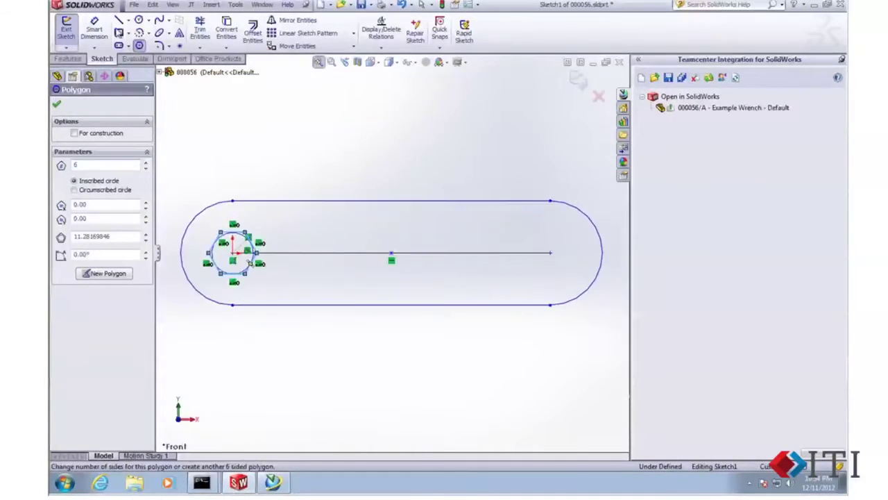
- Dimension the slot's end arc to R12 and the hexagon's circle to Ø12
left_click(94, 30)
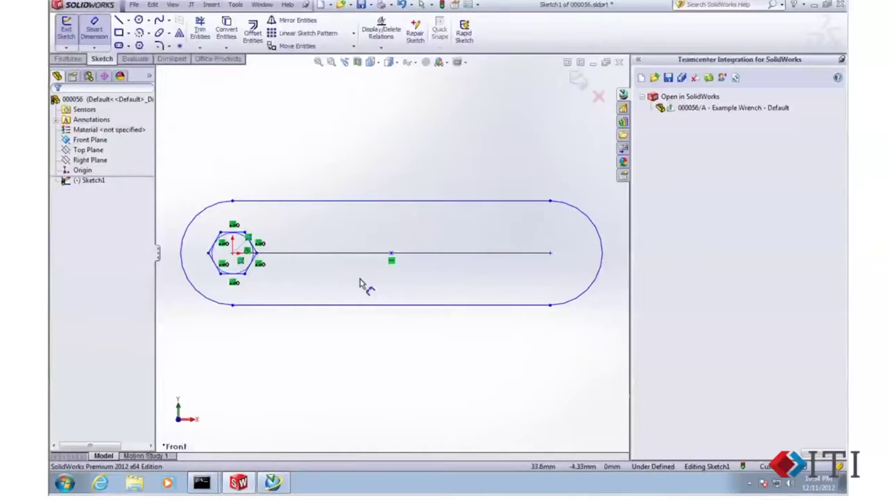
left_click(216, 299)
left_click(236, 365)
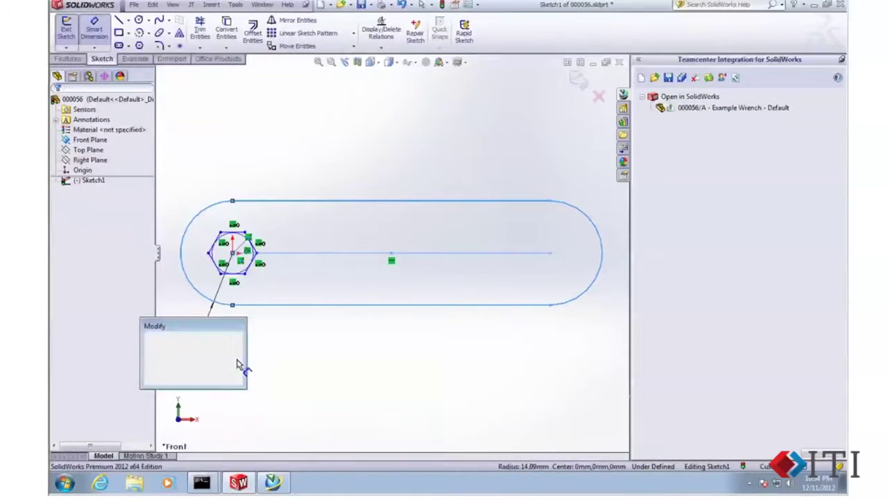
type("12")
key("Return")
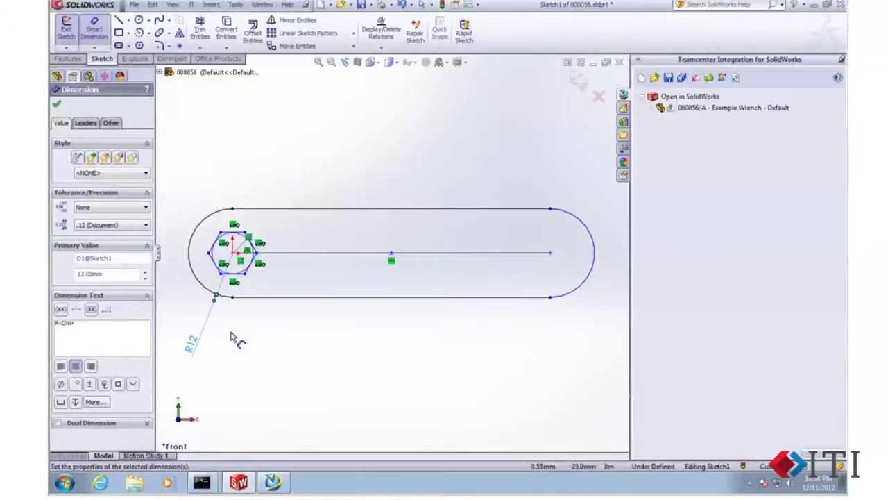
left_click(229, 272)
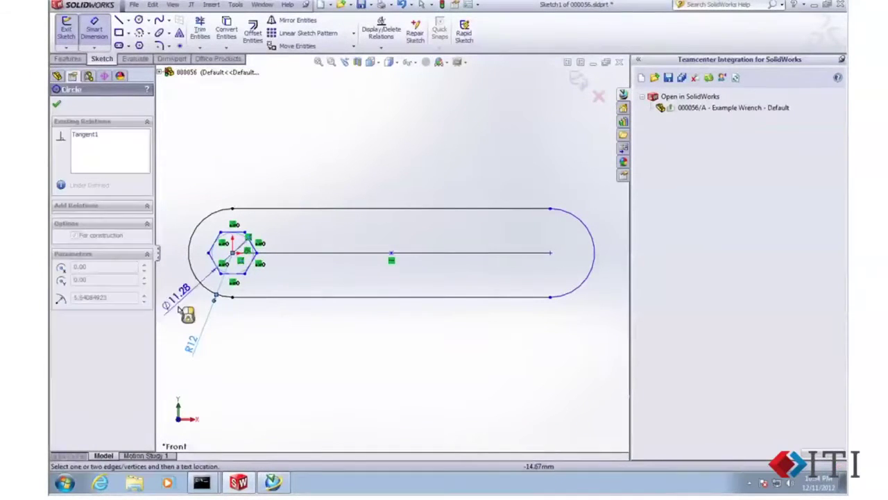
left_click(193, 309)
type("12")
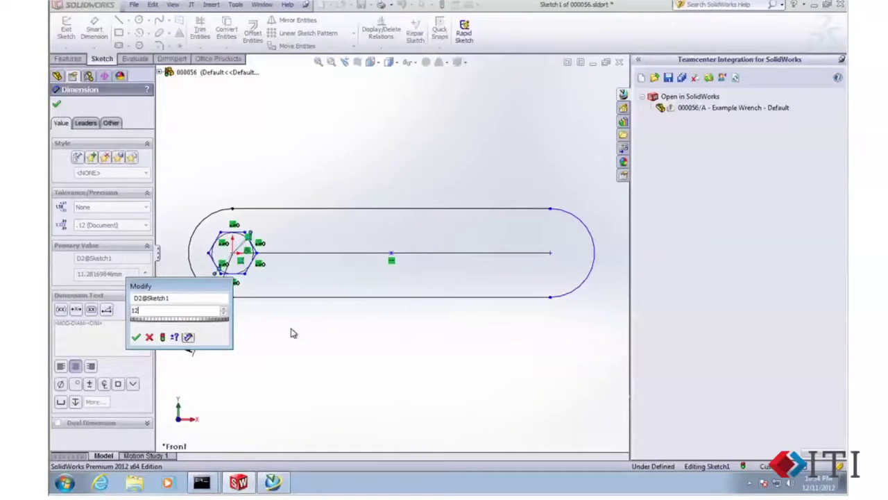
key("Return")
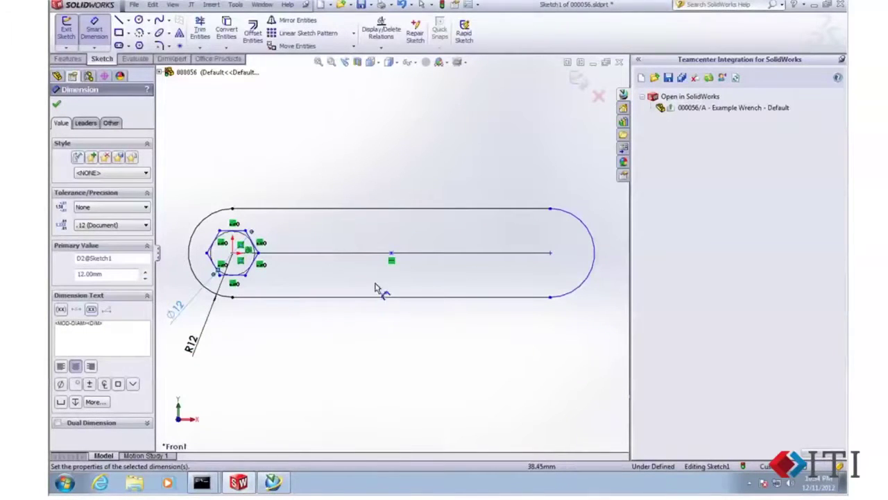
- Set the slot length dimension to 100 and finish dimensioning
left_click(378, 254)
left_click(389, 357)
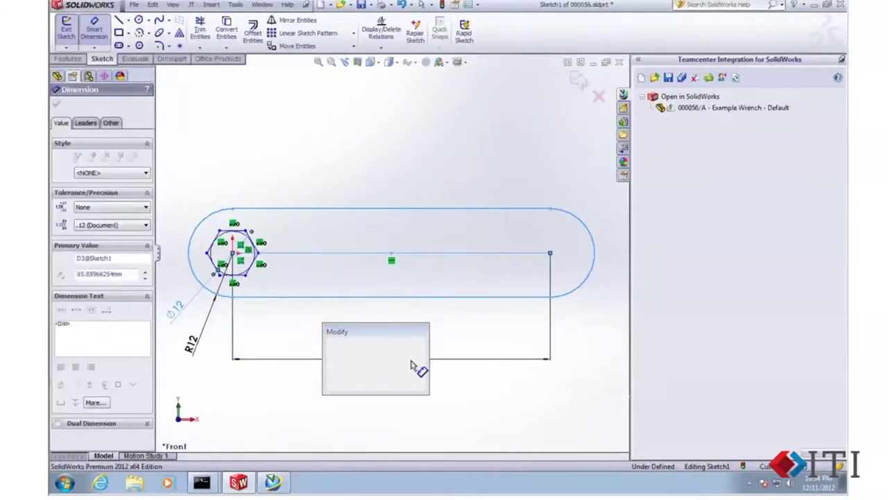
type("100")
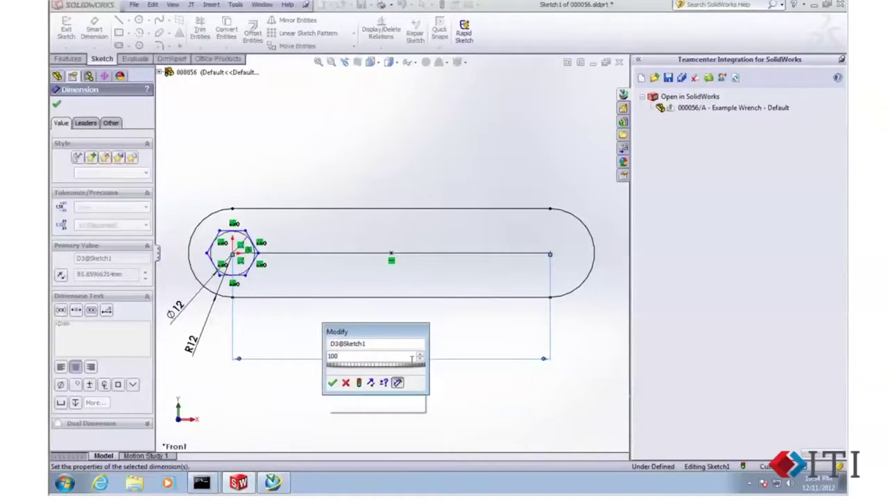
key("Return")
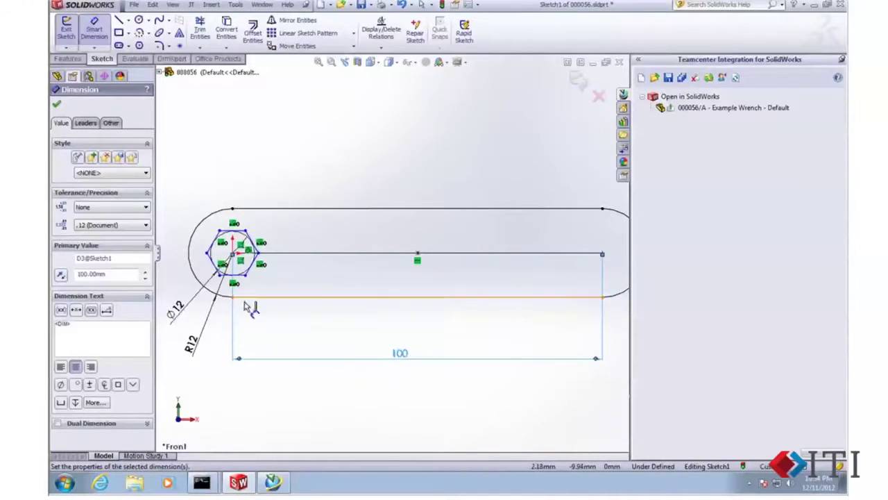
left_click(56, 104)
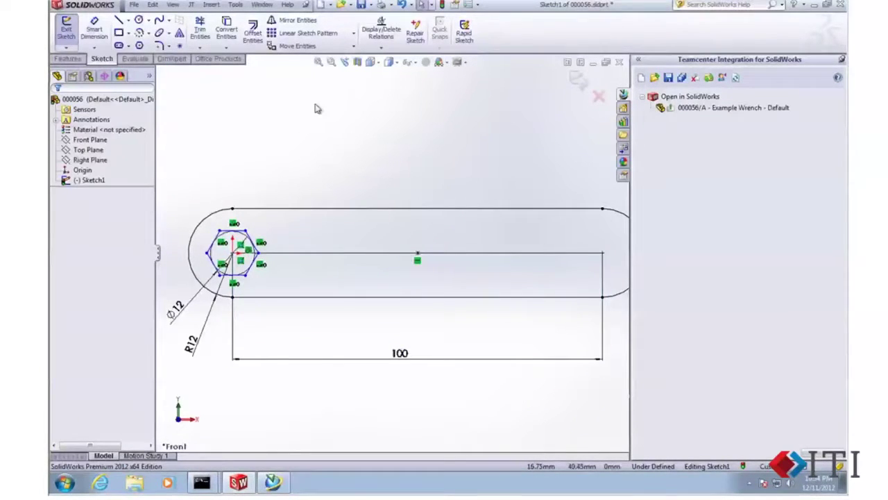
- Extrude the sketch to a 5 mm blind depth to form the solid wrench
key("e")
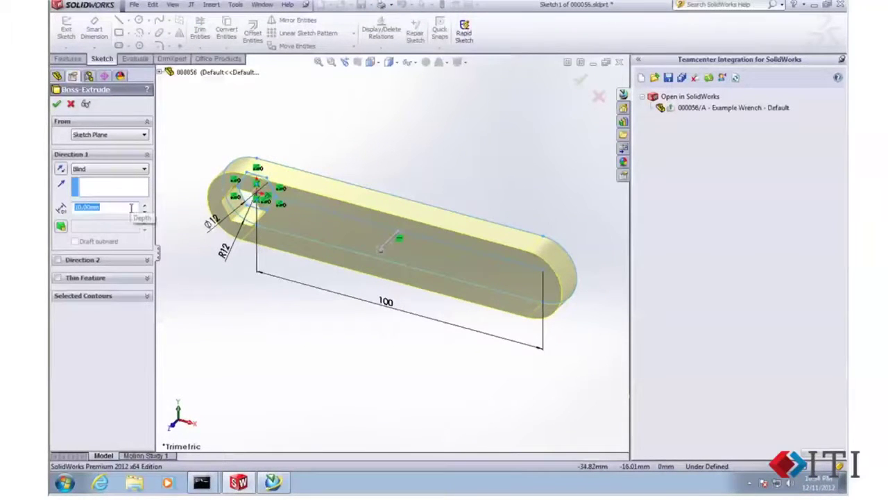
type("5")
key("Return")
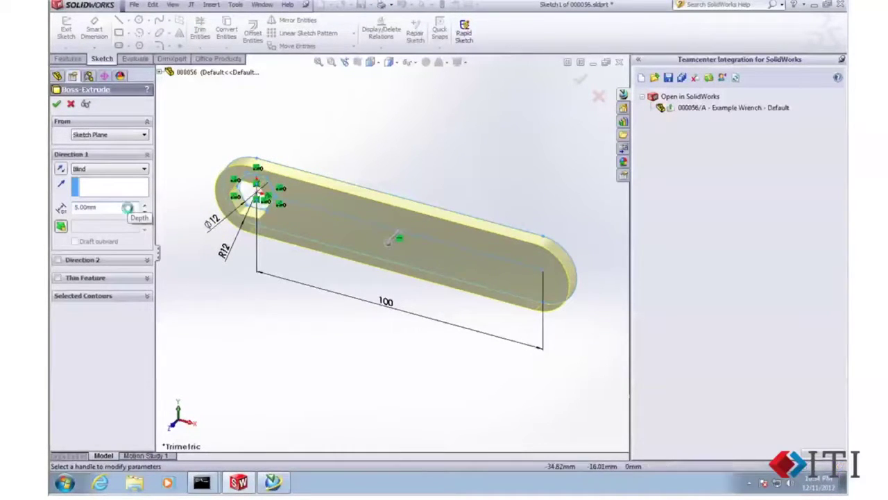
key("Return")
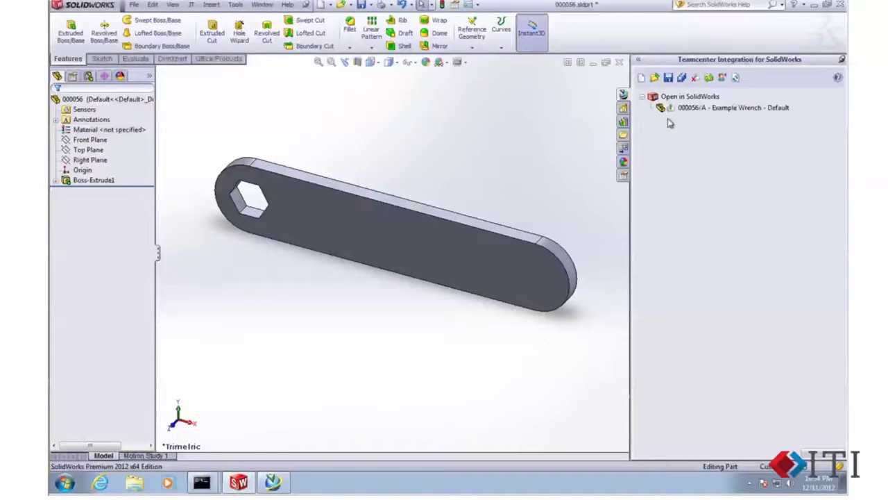
- Save the wrench to Teamcenter as item 000056/A, retaining files and checkouts
left_click(668, 78)
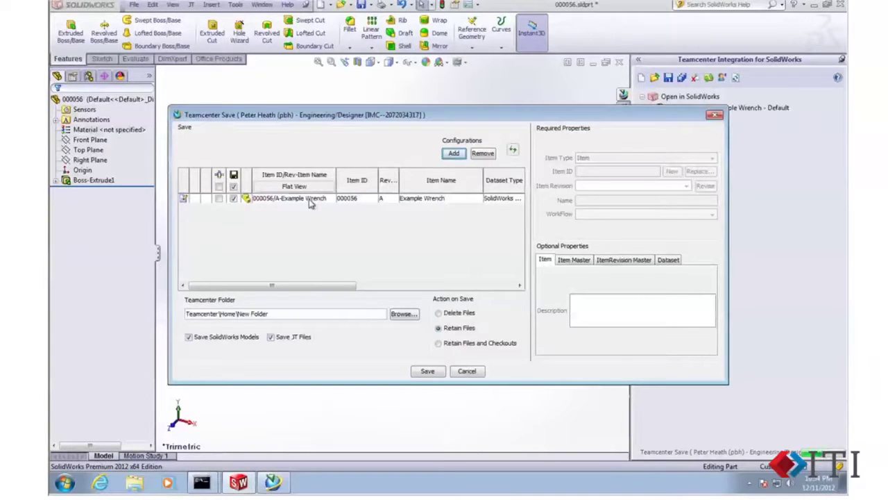
left_click(307, 199)
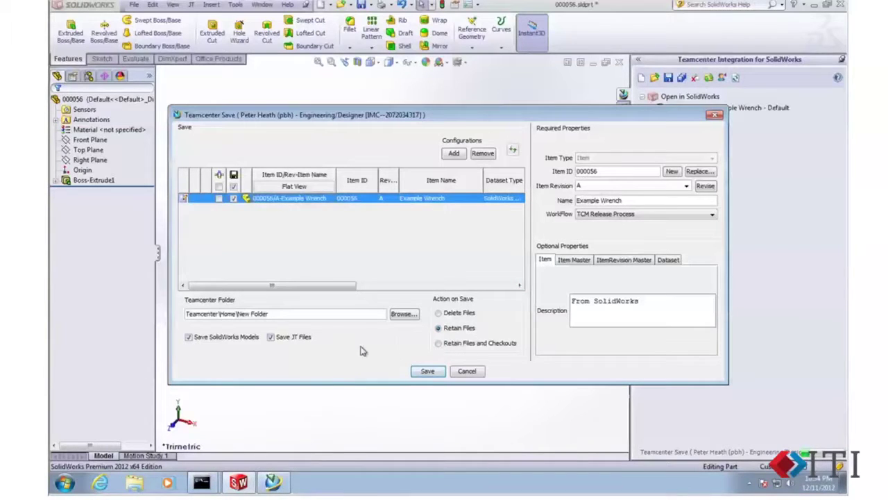
left_click(430, 372)
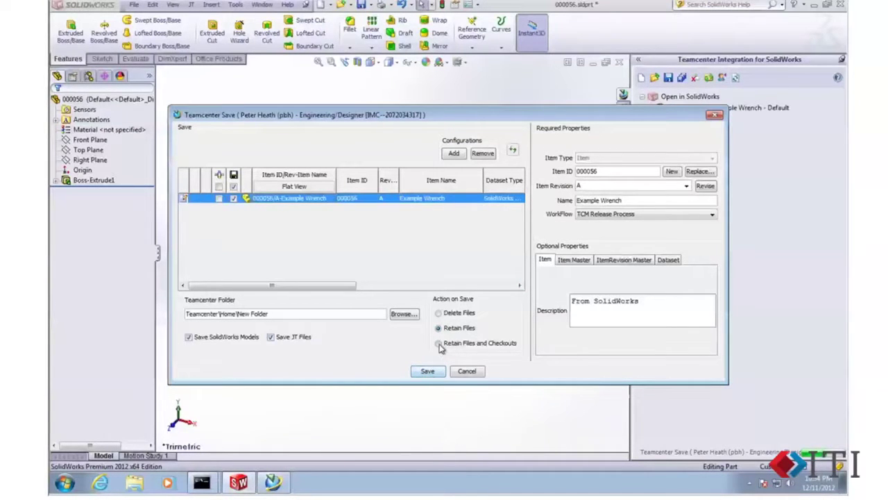
left_click(438, 343)
left_click(424, 372)
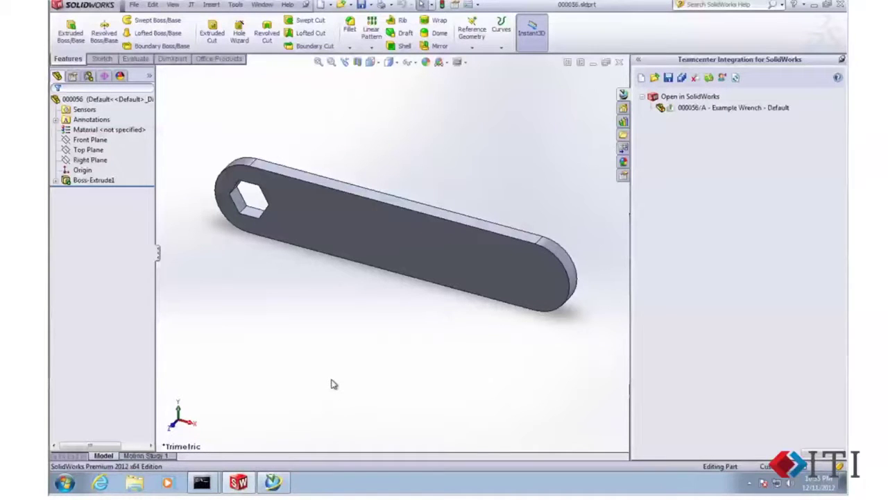
- In Teamcenter, go to the Home folder and refresh it
left_click(273, 482)
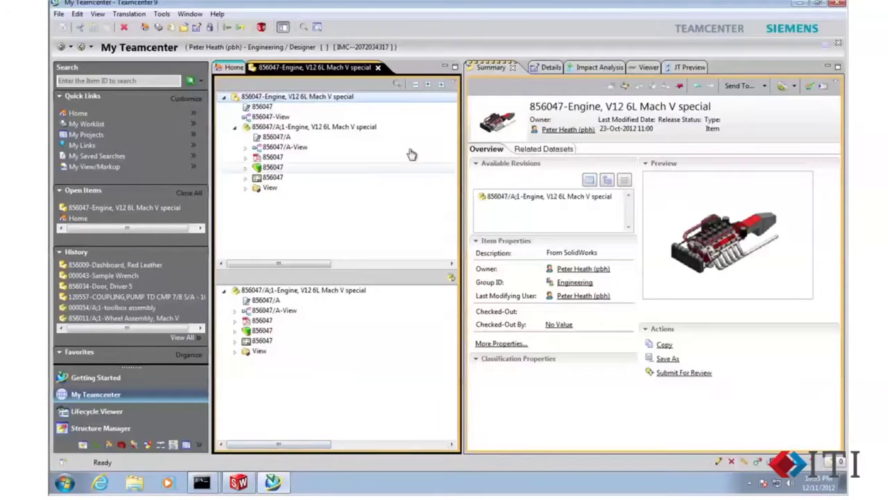
left_click(231, 67)
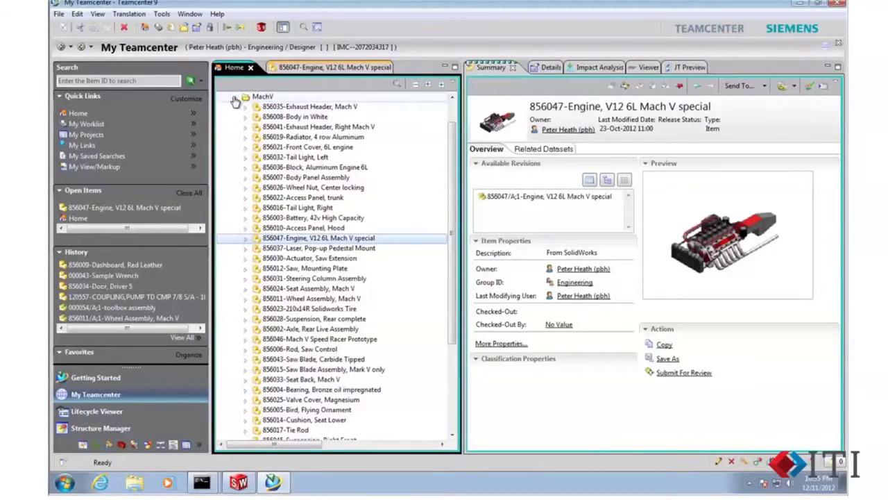
left_click(235, 98)
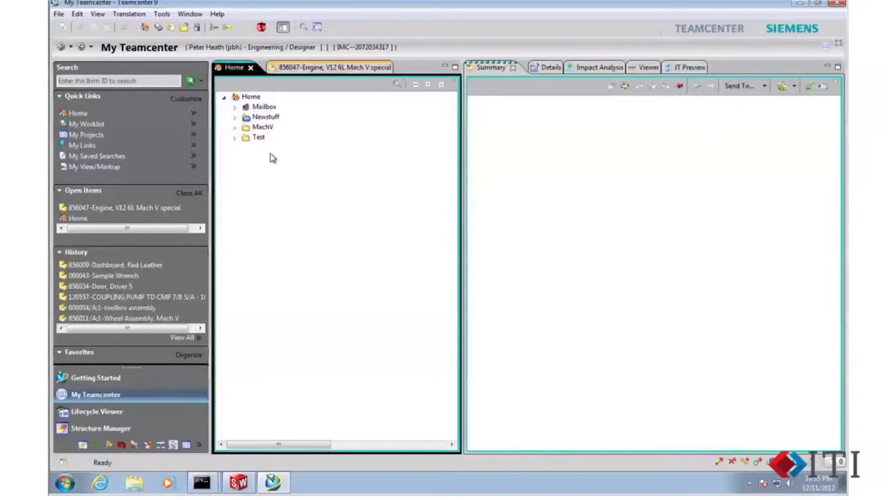
left_click(251, 96)
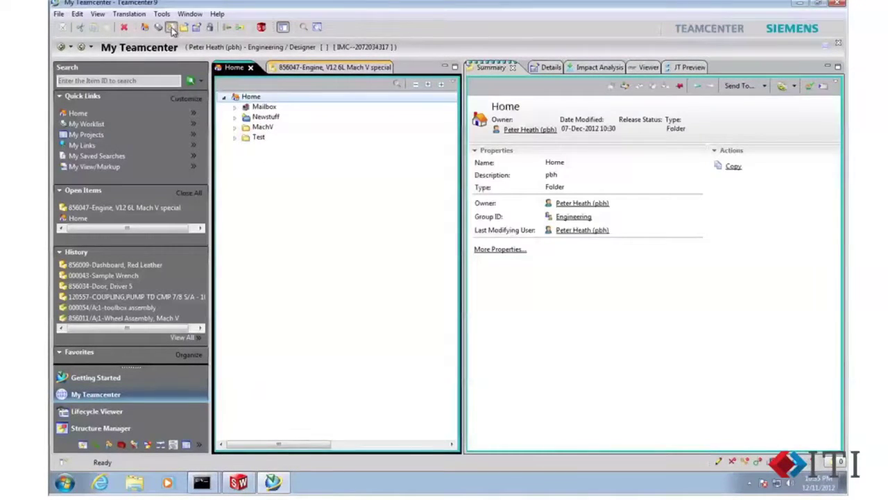
left_click(173, 30)
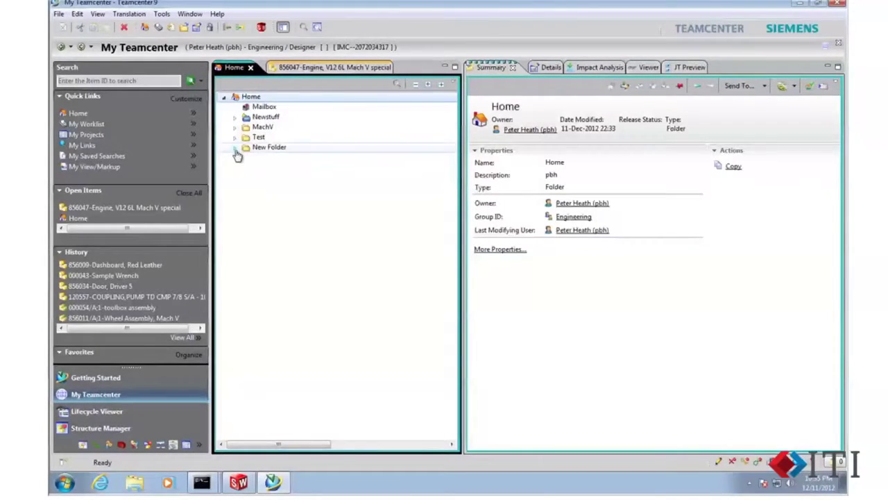
- Expand New Folder down to the 000056/A;1-Example Wrench revision
left_click(235, 148)
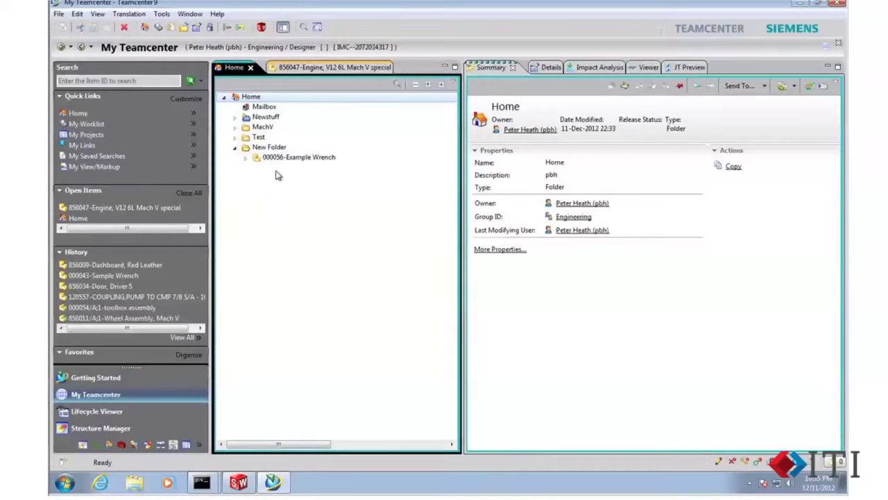
left_click(246, 157)
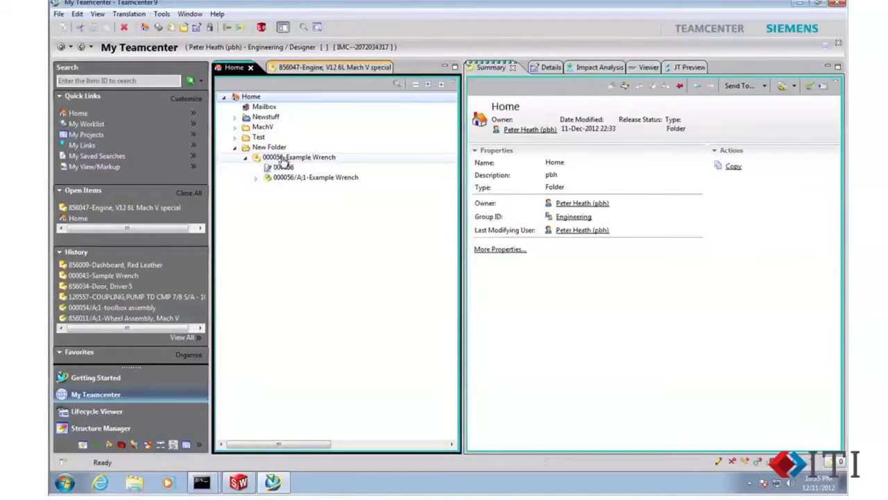
left_click(284, 157)
left_click(256, 178)
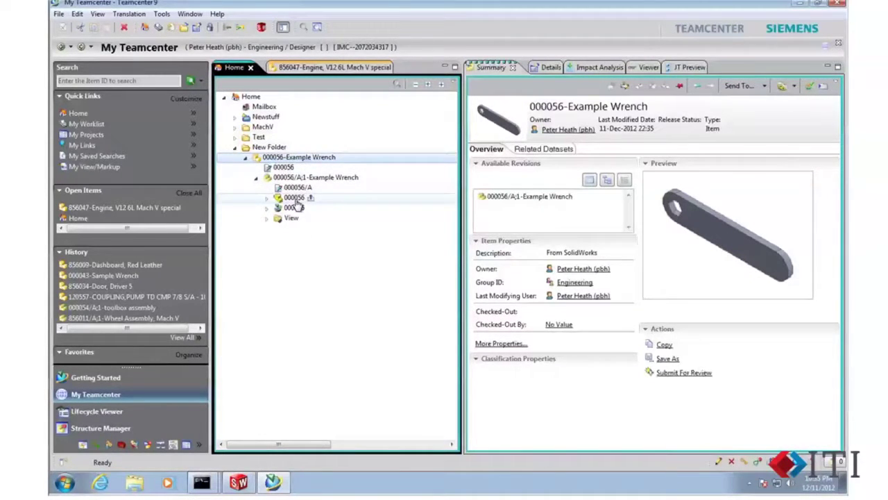
left_click(256, 177)
left_click(244, 159)
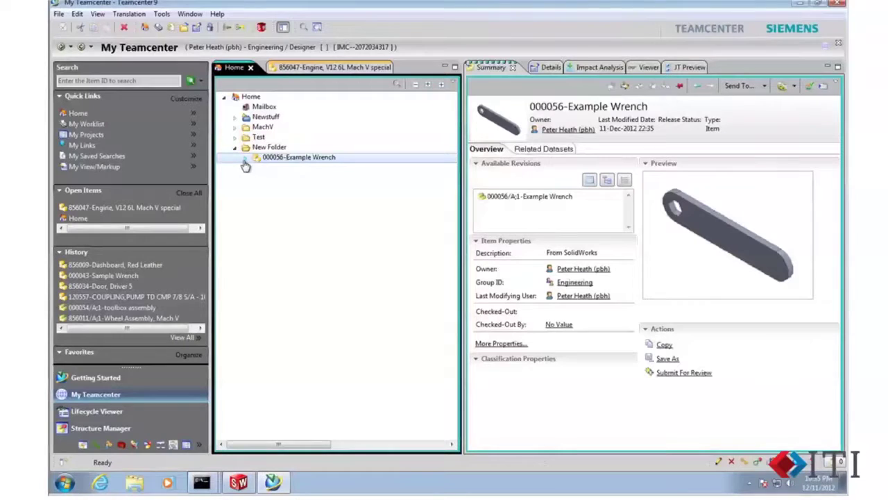
left_click(245, 161)
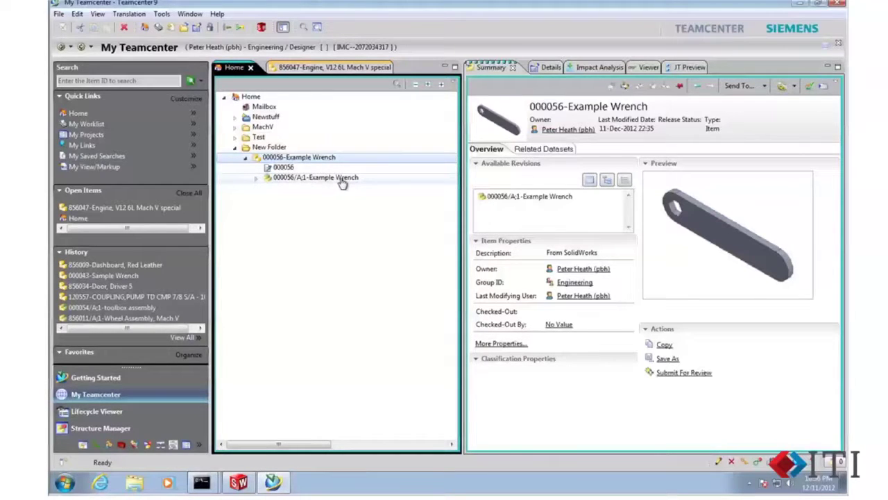
left_click(255, 179)
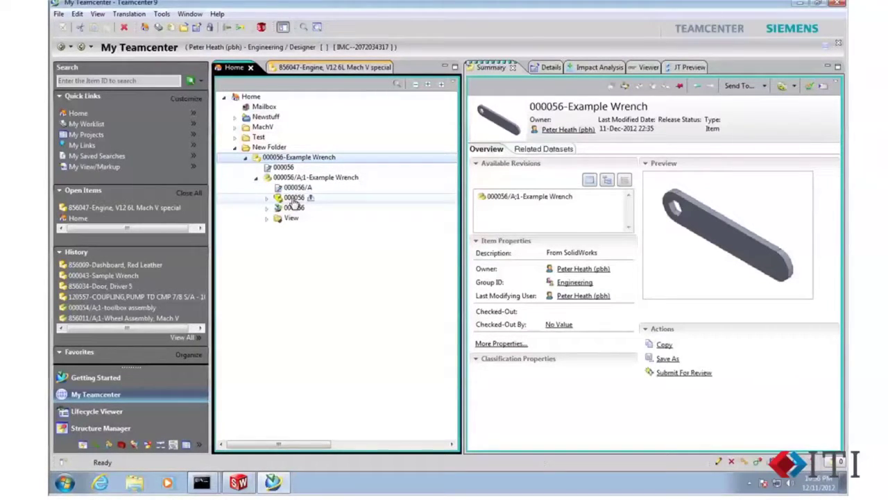
- Select the DirectModel 000056 dataset and open its JT Preview
left_click(291, 201)
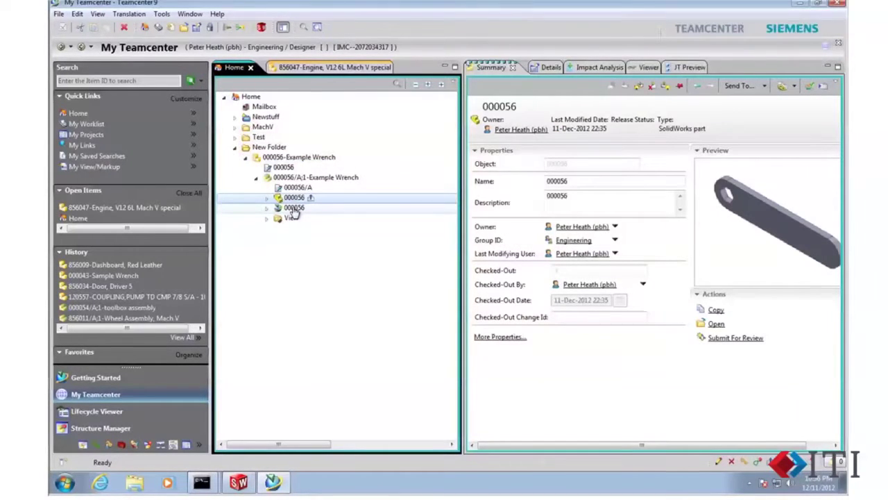
left_click(292, 208)
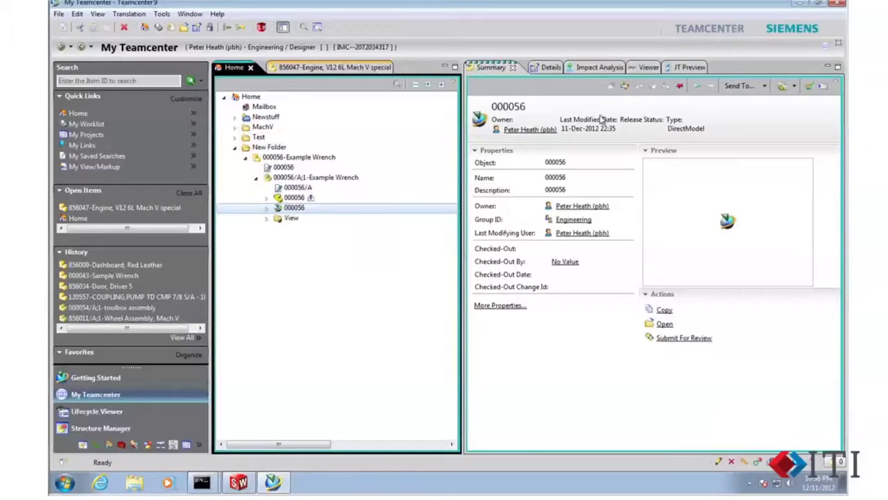
left_click(682, 68)
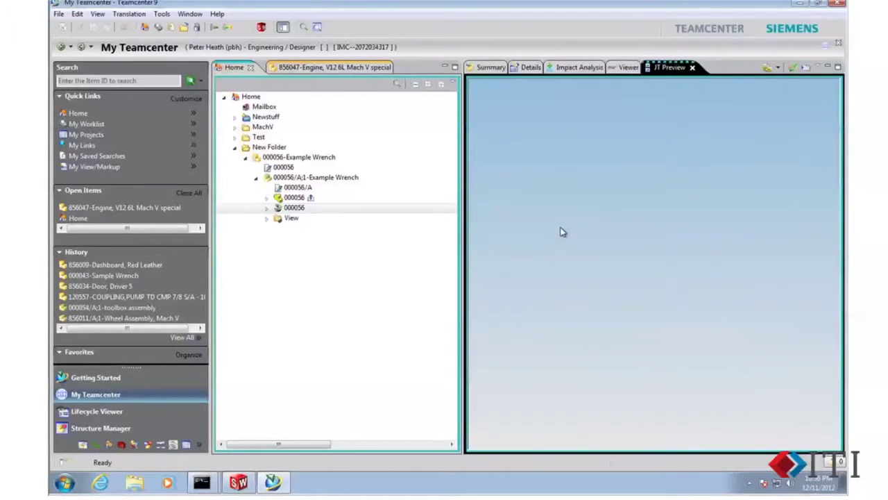
- Rotate the wrench JT model, show the 000056/A;1 revision Summary, then return to SolidWorks
left_click_drag(579, 241, 607, 305)
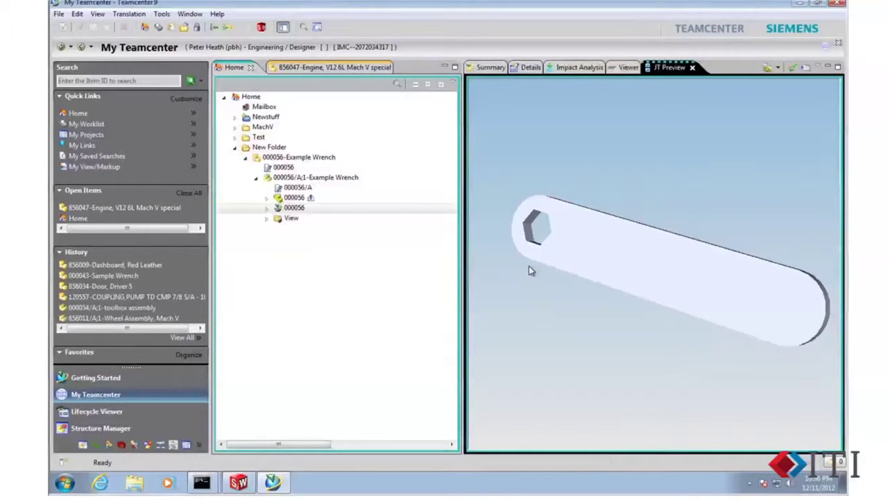
left_click(294, 177)
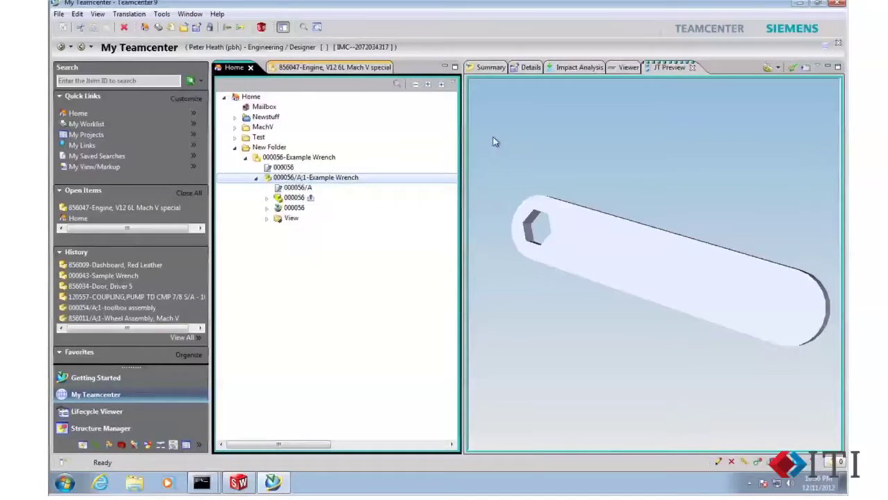
left_click(491, 67)
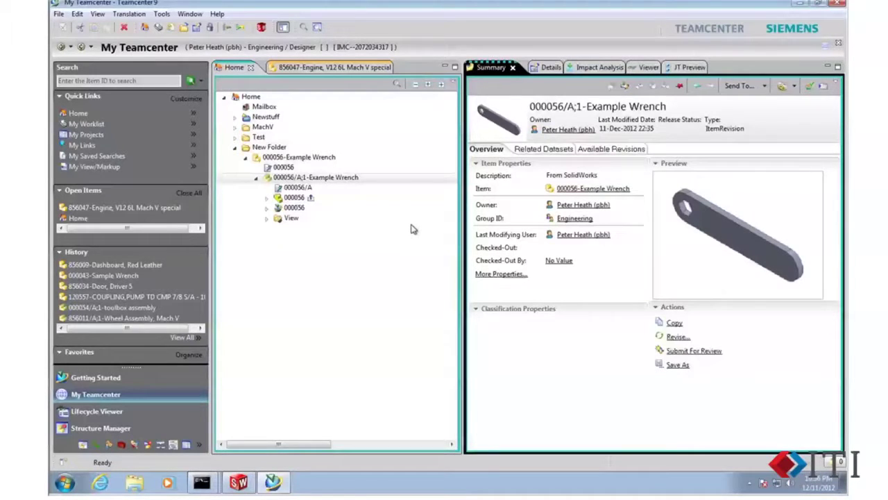
left_click(274, 482)
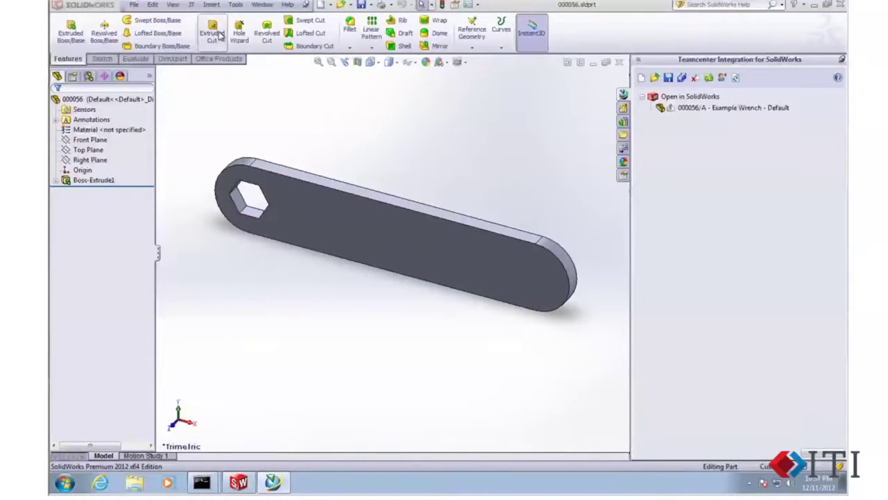
- Sketch a hexagon on the wrench's far end and dimension its circle to Ø14
left_click(510, 277)
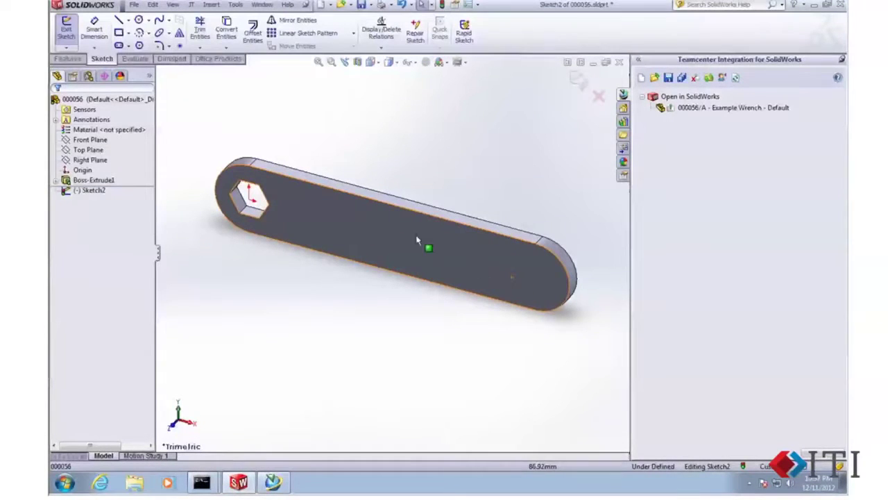
left_click(140, 45)
left_click_drag(532, 276, 557, 287)
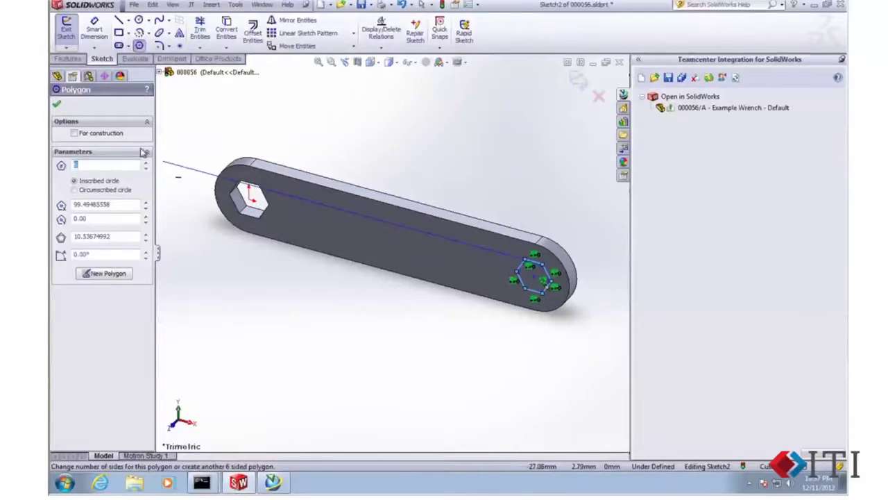
left_click(94, 29)
scroll(440, 298, "down", 5)
scroll(467, 277, "up", 2)
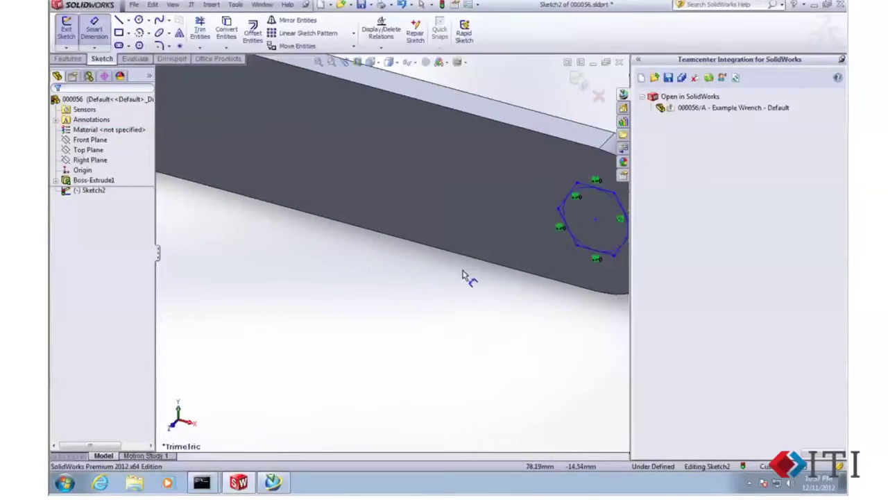
scroll(625, 221, "down", 2)
left_click(598, 263)
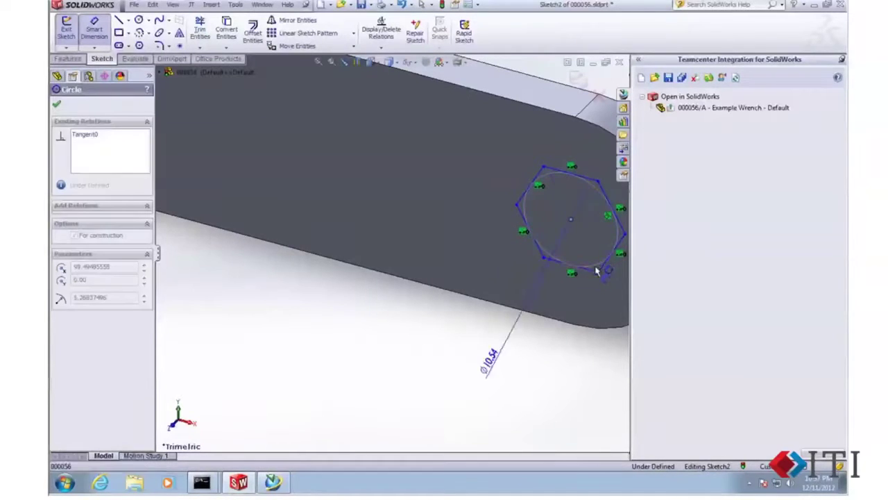
left_click(420, 366)
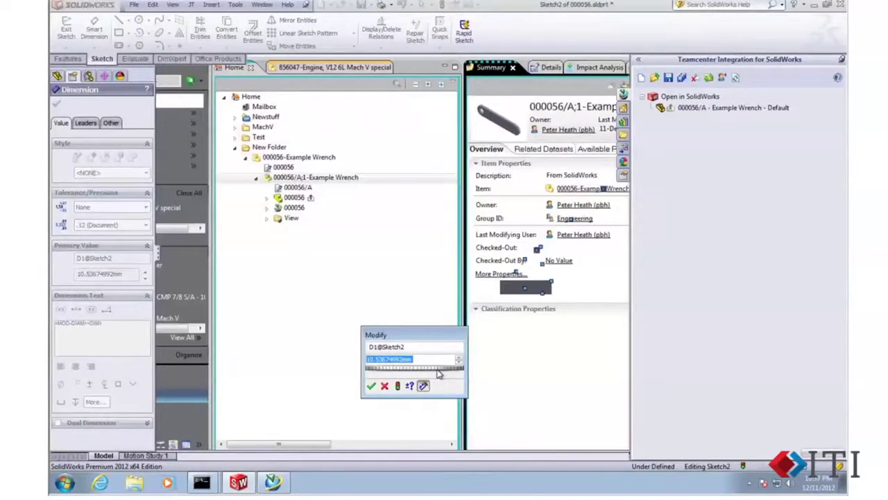
type("14")
key("Return")
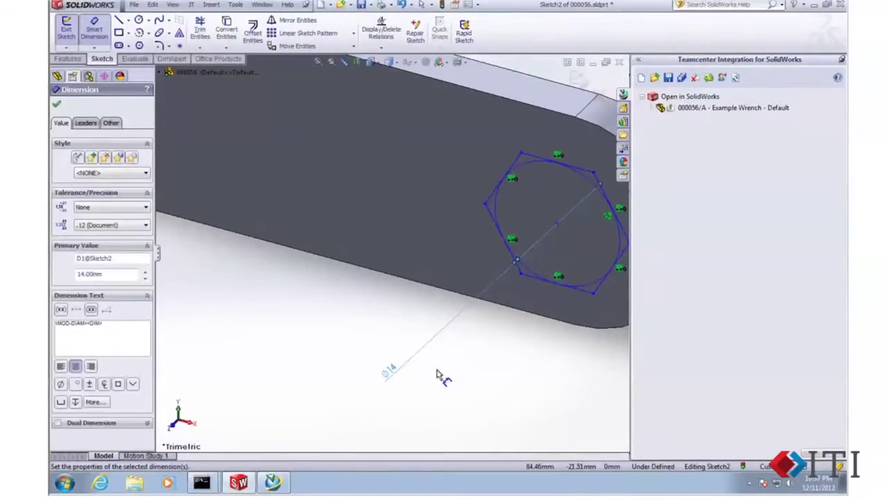
- Cut the hexagon Through All to form the second hex hole
left_click(573, 98)
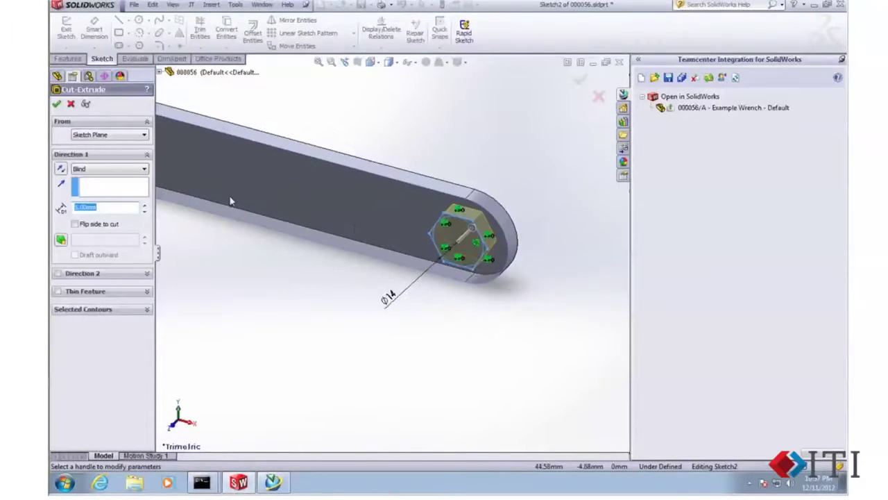
left_click(133, 169)
left_click(104, 185)
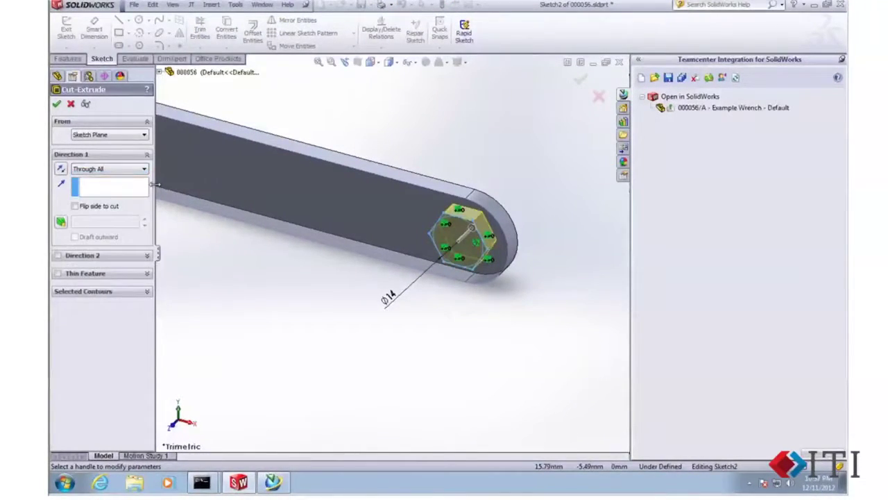
left_click(56, 103)
scroll(279, 282, "down", 3)
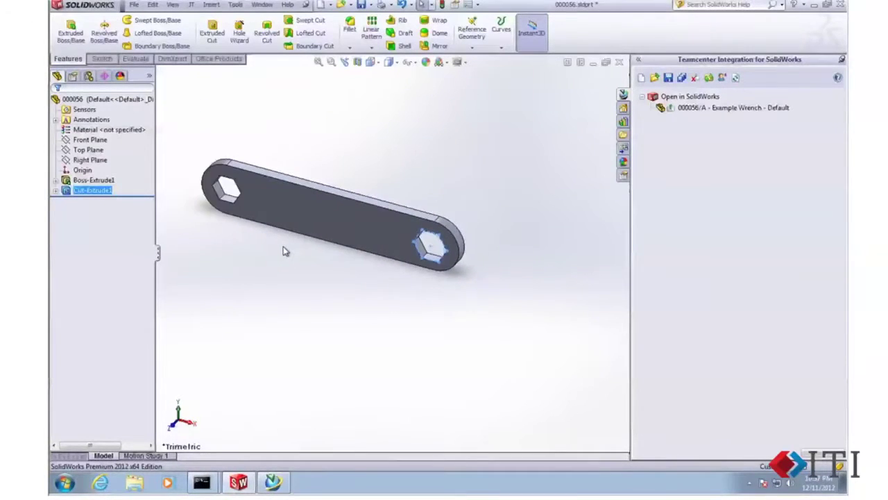
middle_click_drag(283, 250, 318, 229)
- Select the wrench part in the FeatureManager tree and give it a green appearance
left_click(307, 292)
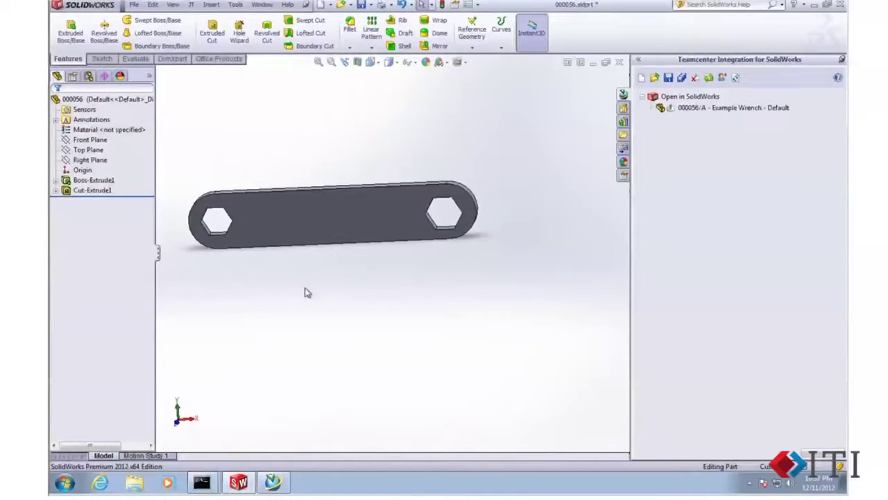
left_click(97, 99)
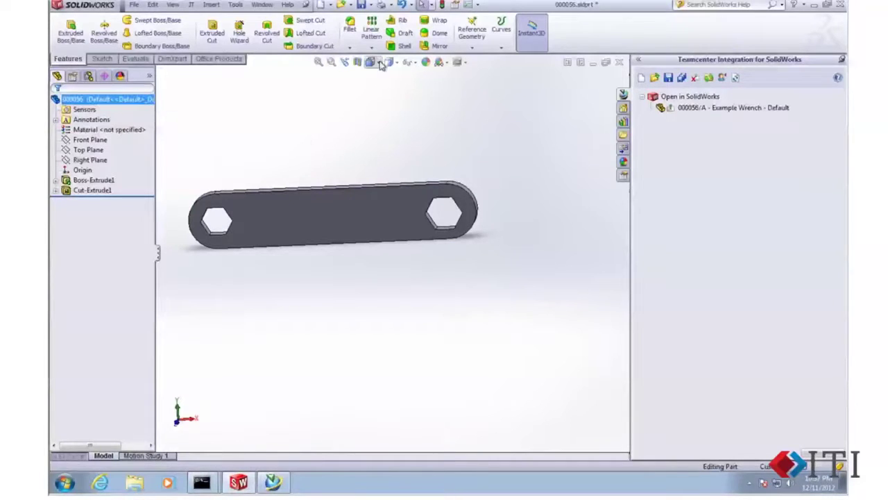
left_click(424, 62)
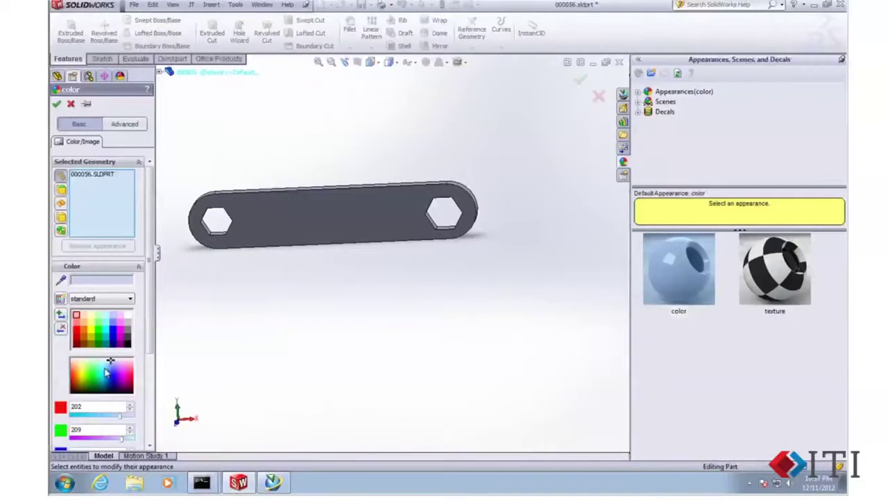
left_click(88, 374)
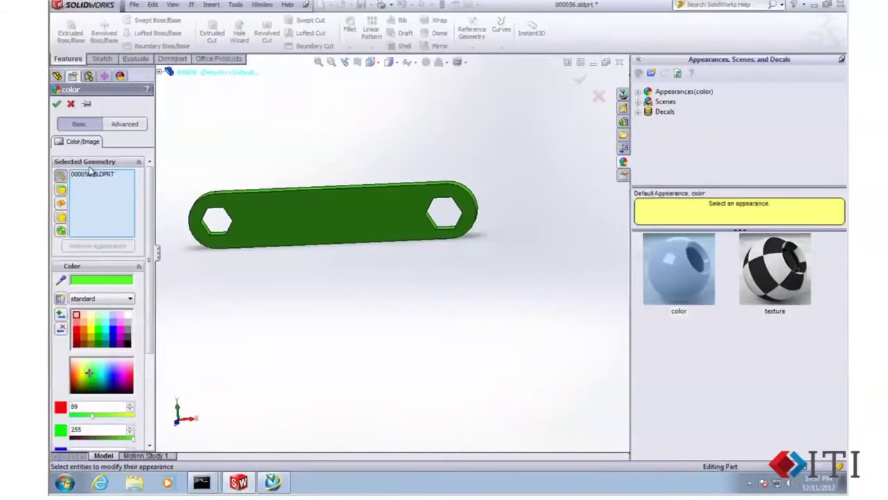
left_click(56, 104)
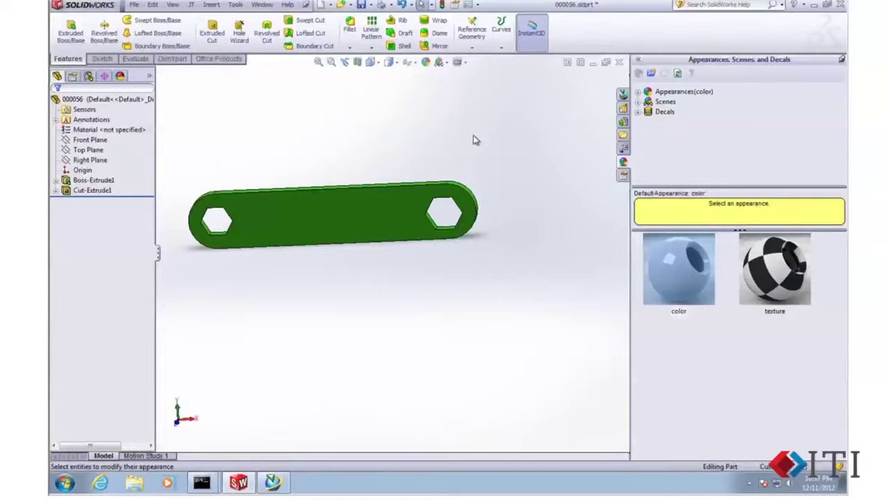
left_click(621, 95)
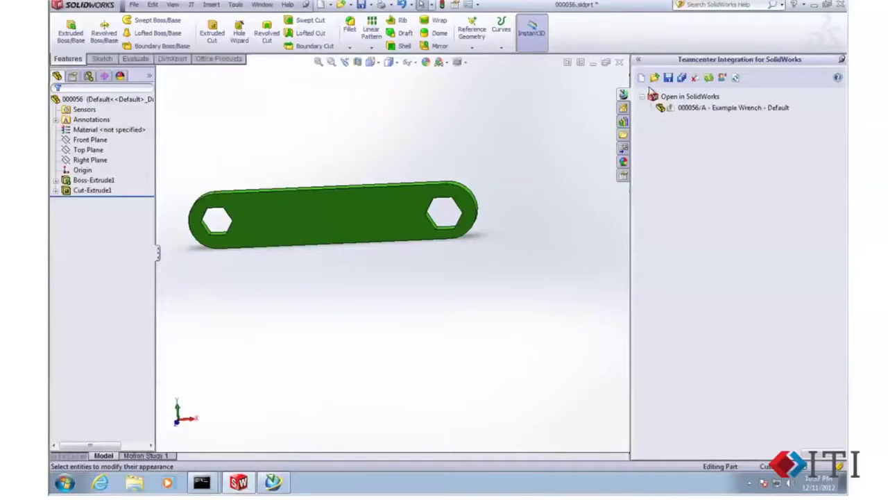
- Save the wrench to Teamcenter with Action on Save set to Delete Files
left_click(668, 78)
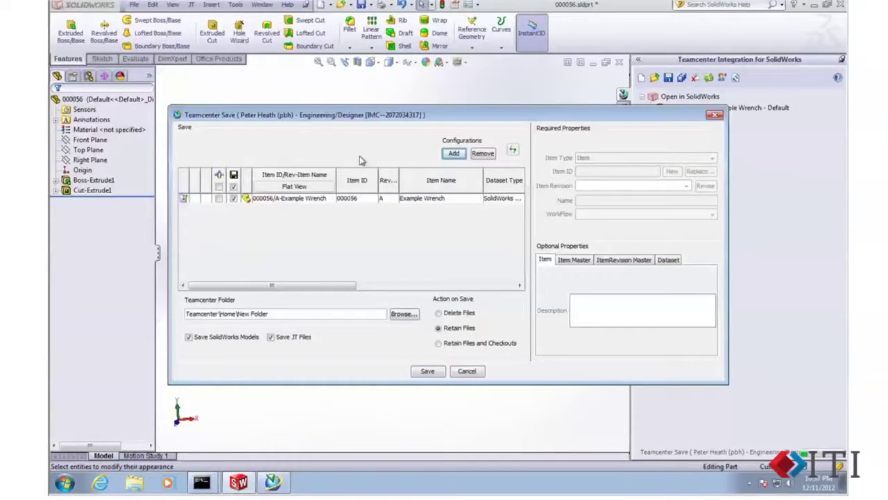
left_click(440, 314)
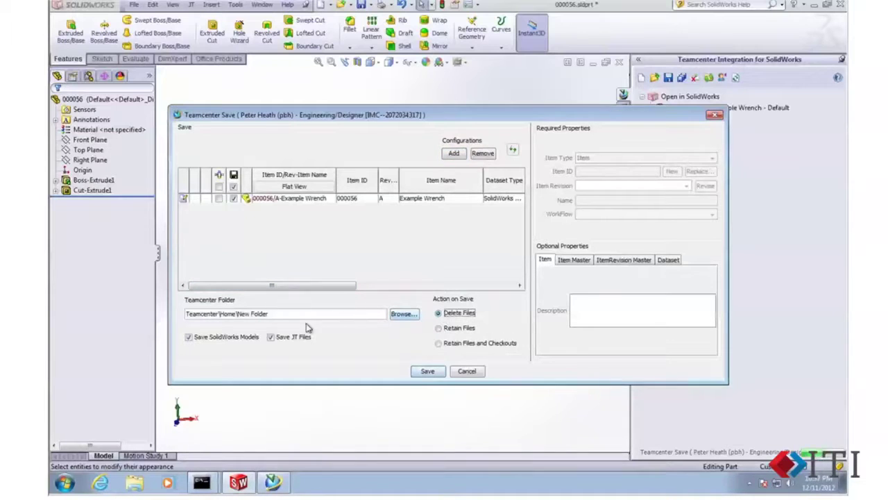
left_click(427, 372)
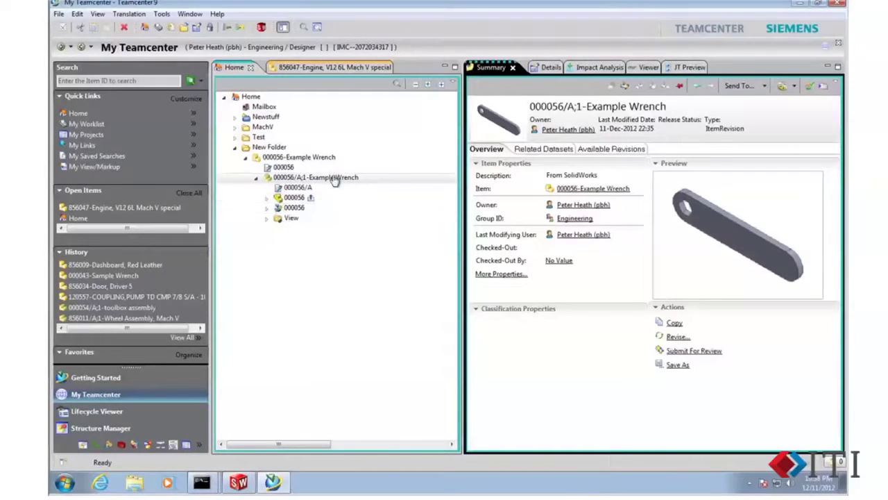
- Refresh the wrench item, preview the green 000056 model in JT Preview, and select its revision rows
left_click(171, 27)
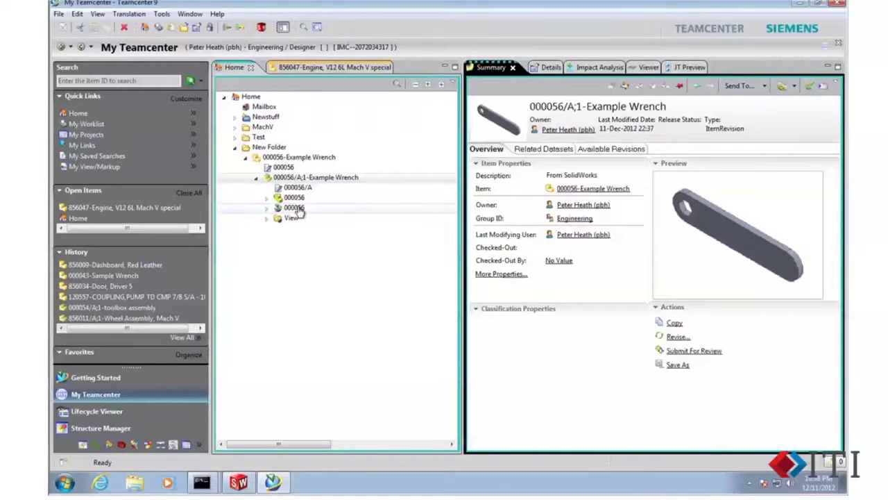
double_click(294, 208)
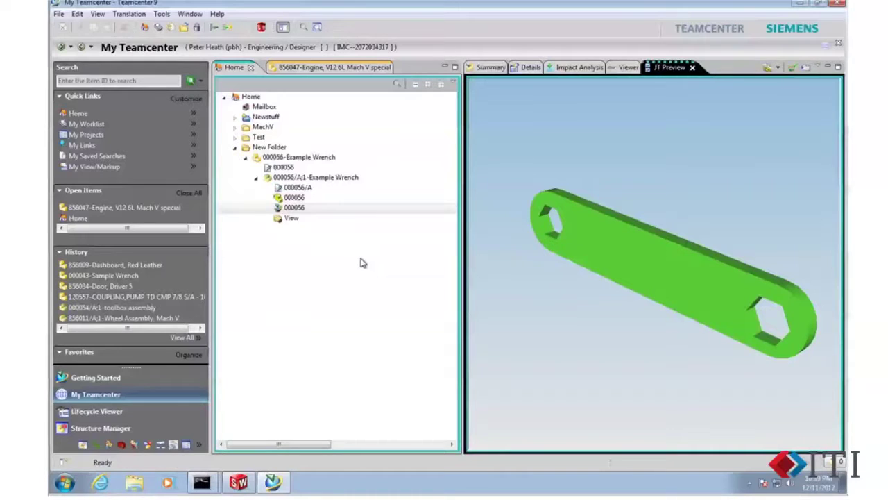
left_click_drag(361, 265, 326, 177)
left_click(59, 14)
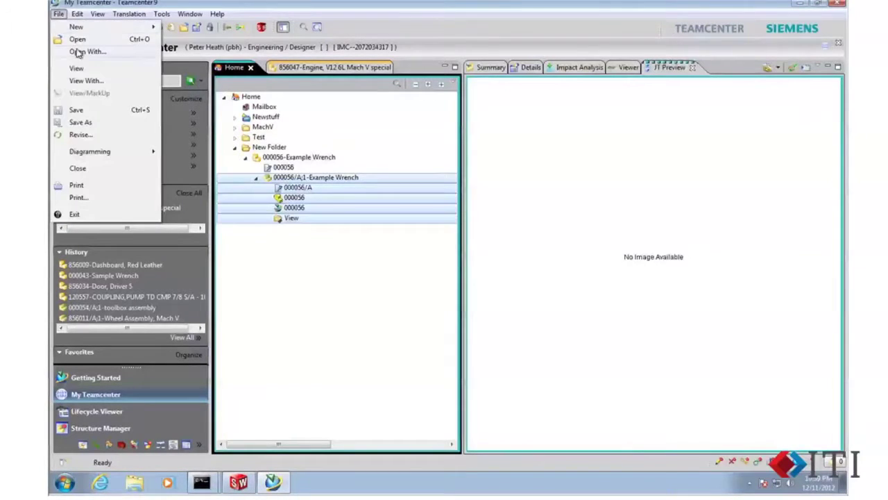
- Launch a TCM Release Process workflow on the Example Wrench revision, then return to SolidWorks' Teamcenter Open
mouse_move(76, 26)
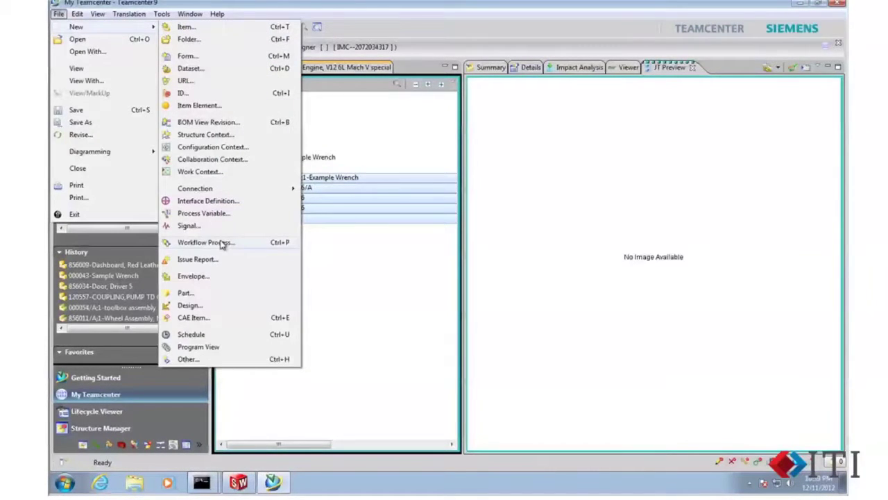
left_click(222, 242)
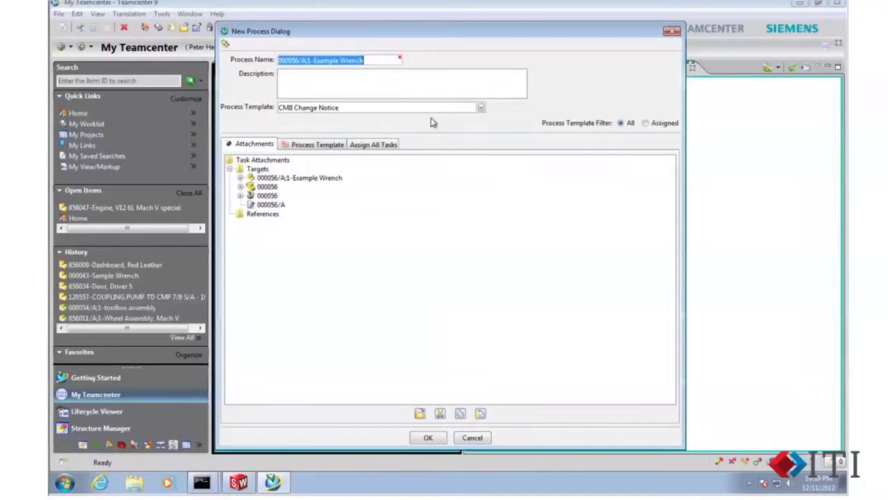
left_click(481, 108)
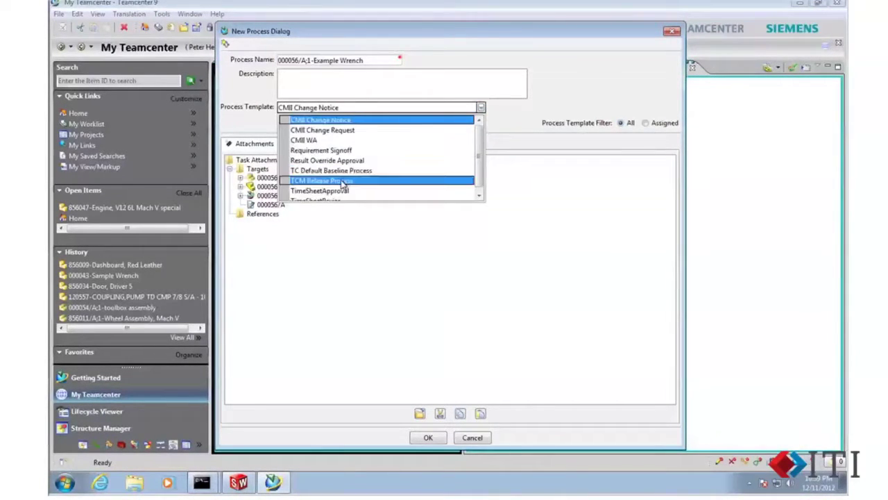
left_click(375, 182)
left_click(428, 438)
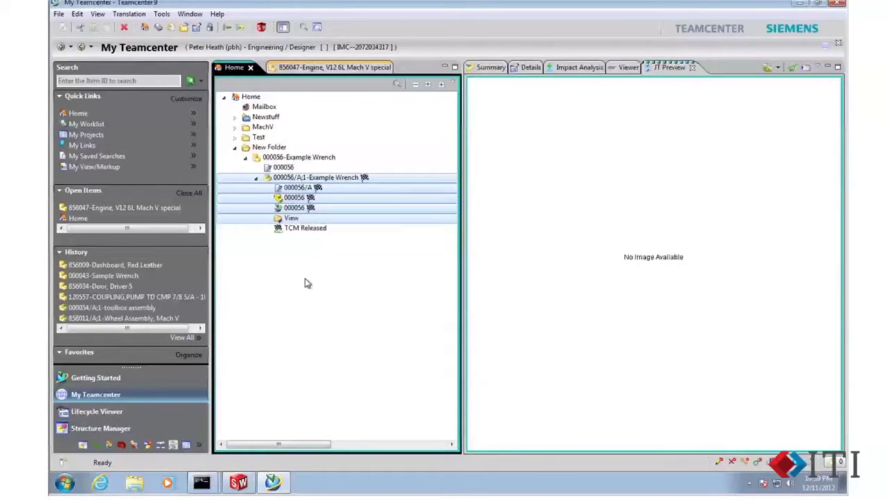
left_click(290, 179)
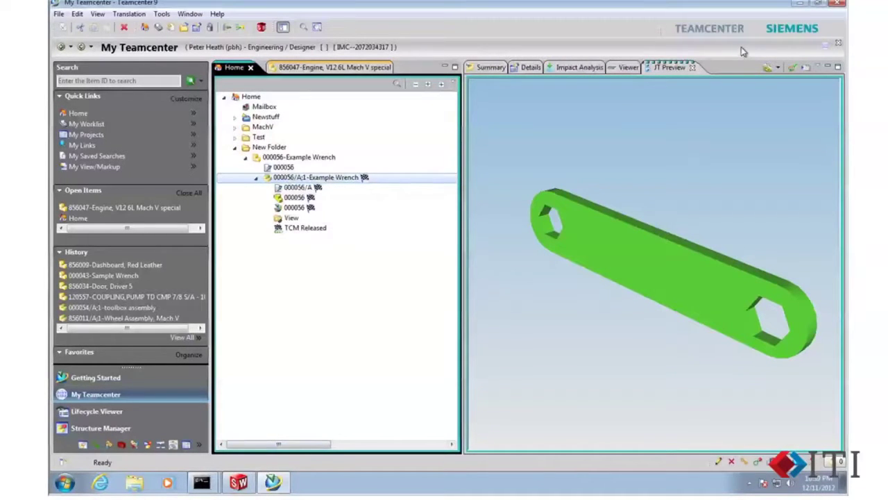
left_click(238, 482)
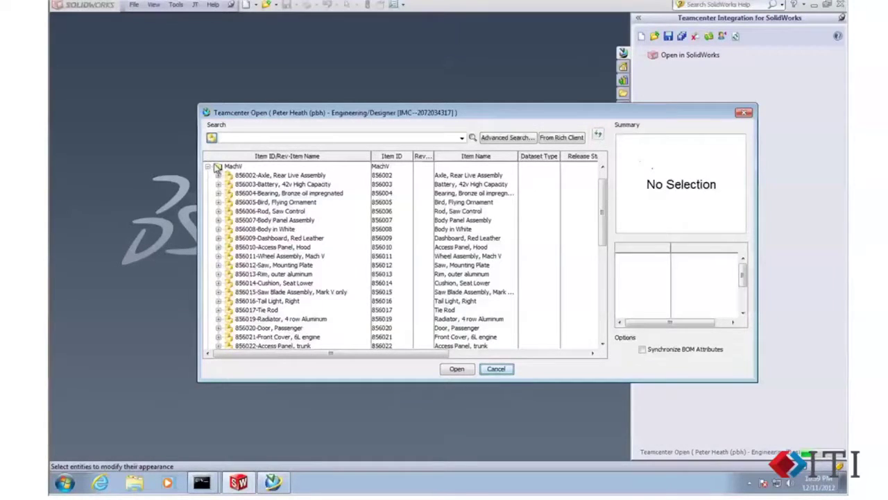
- Select the 000056/A-Example Wrench item in the MachV folder and open it in SolidWorks
left_click(208, 167)
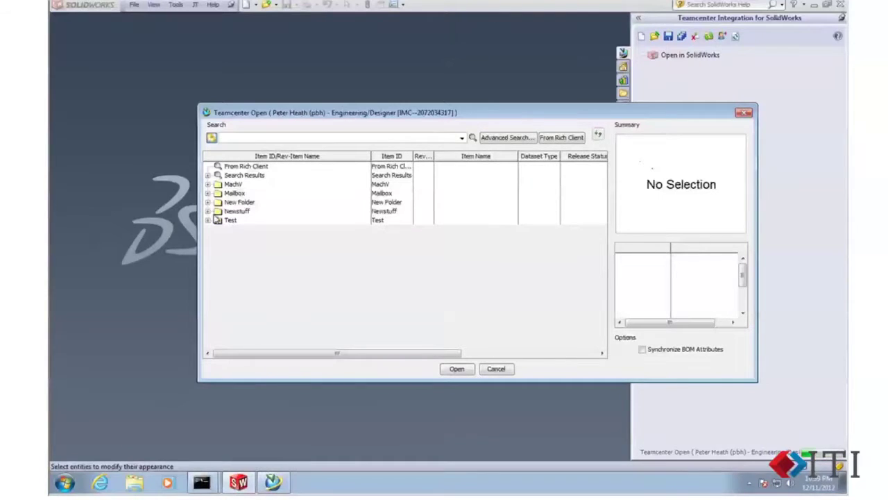
left_click(208, 202)
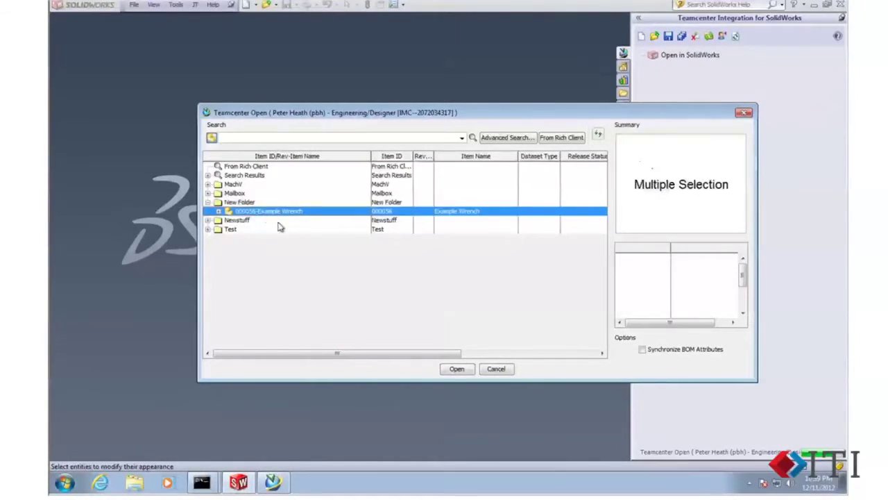
left_click(456, 369)
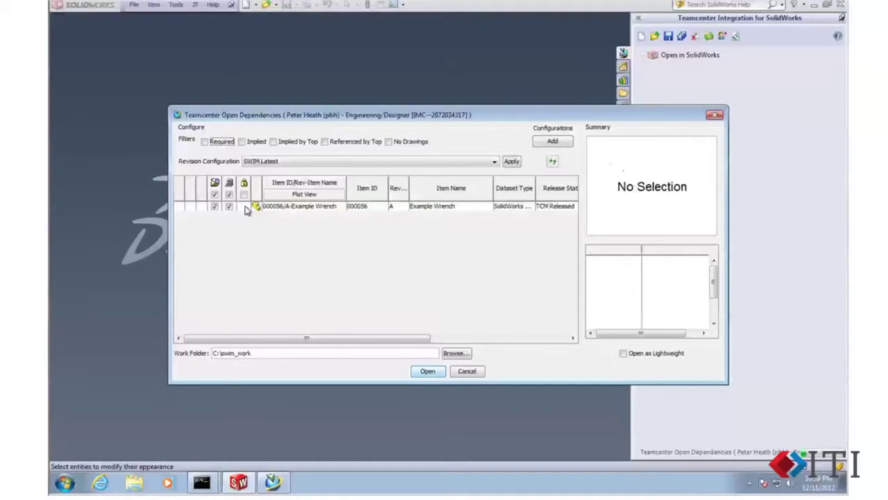
left_click(274, 206)
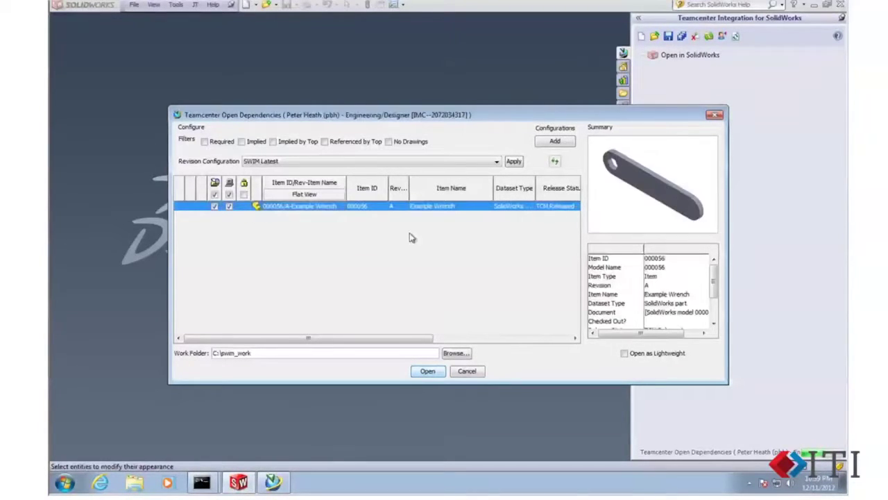
key("Return")
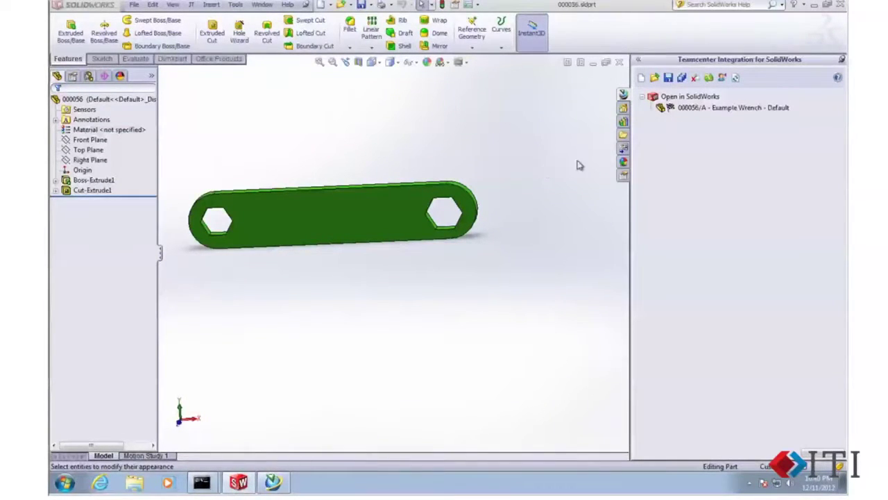
- Revise the wrench to revision B and save it to Teamcenter, retaining files and checkouts
left_click(668, 79)
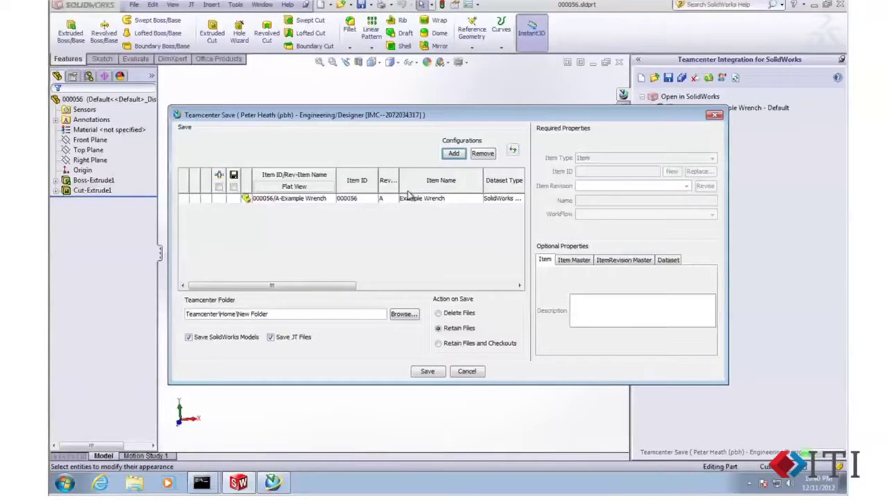
left_click(408, 200)
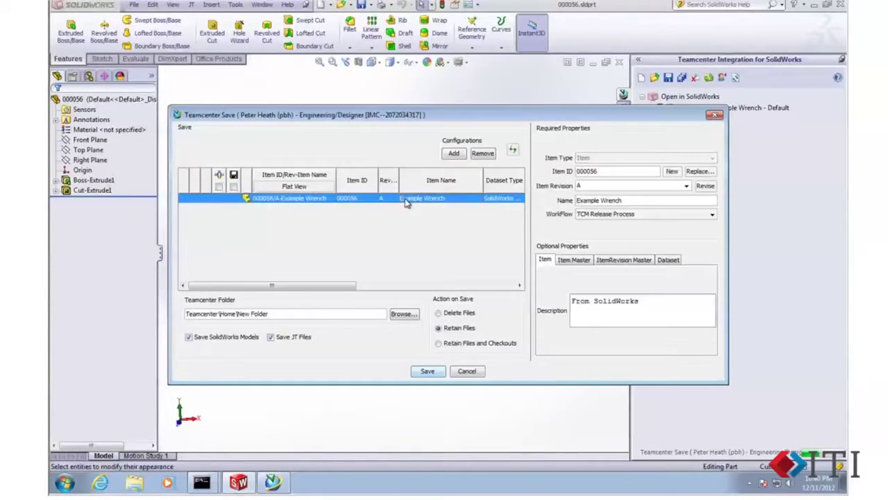
left_click(686, 186)
left_click(705, 186)
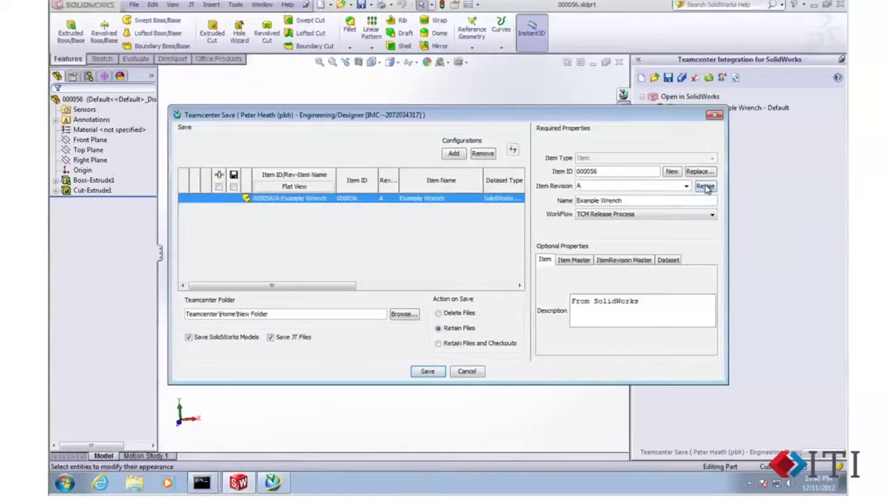
left_click(704, 186)
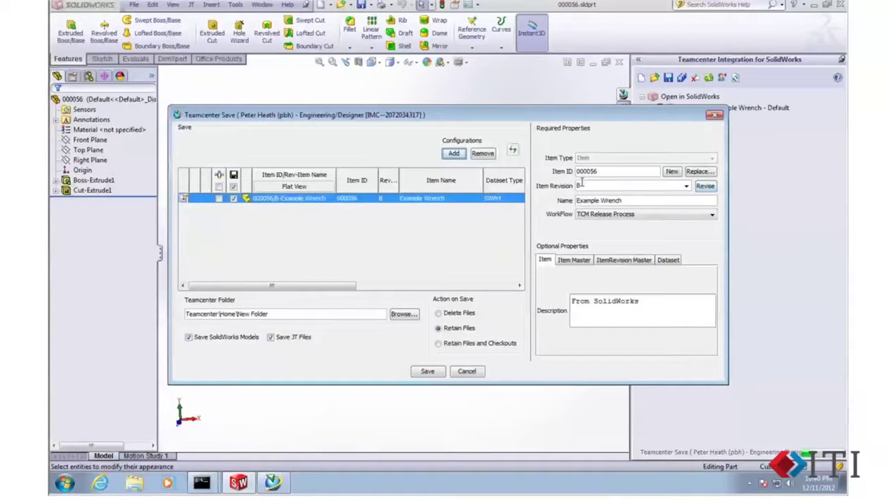
left_click(438, 342)
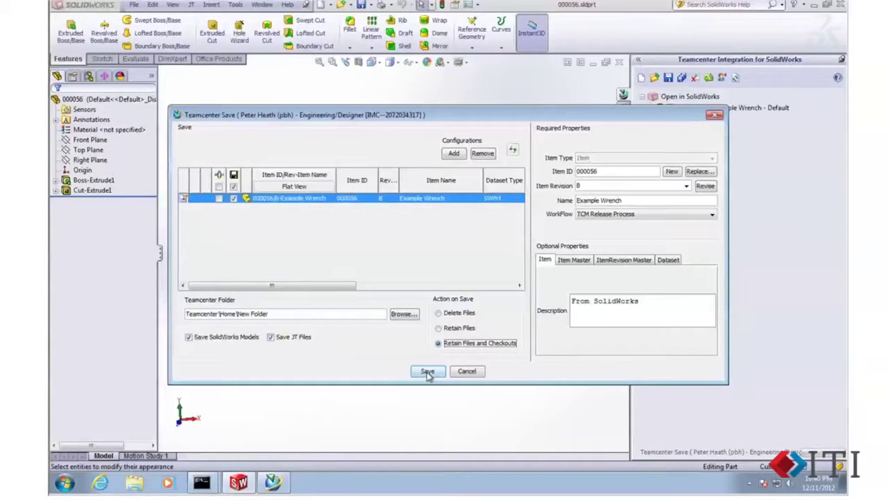
left_click(427, 372)
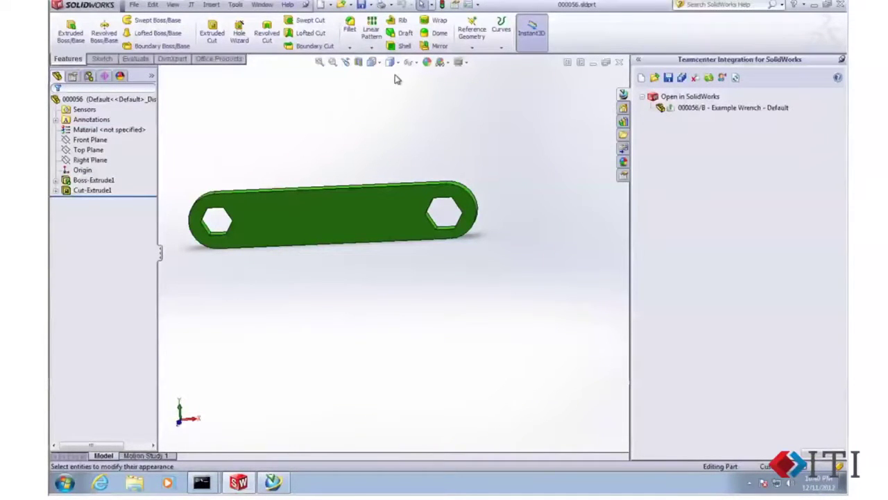
- Start an extruded-cut sketch on the wrench's front face and add the text SWIM
left_click(212, 32)
left_click(333, 222)
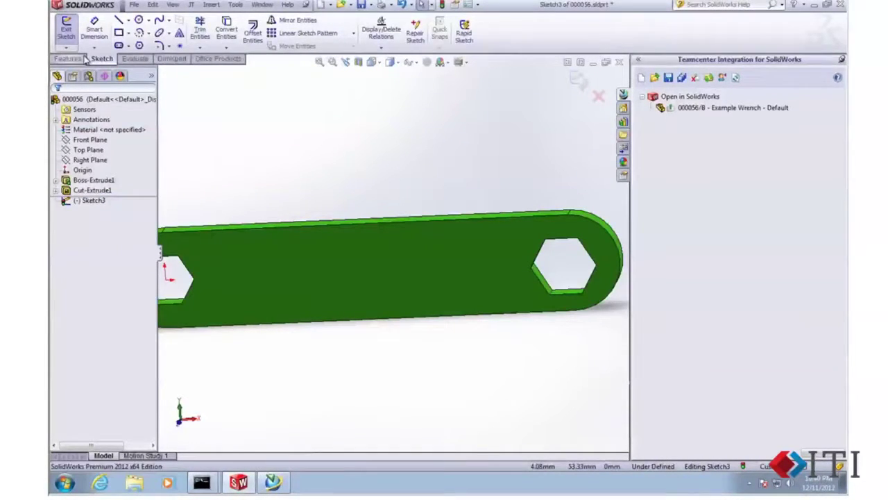
left_click(178, 35)
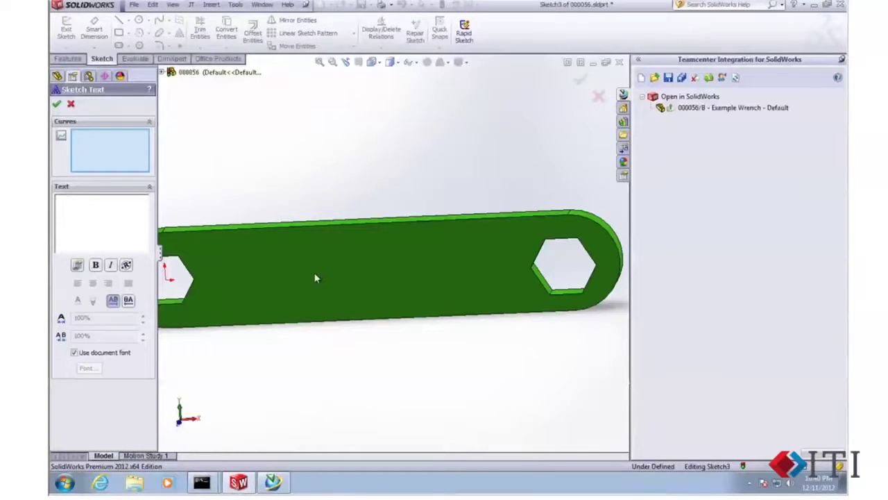
left_click(92, 200)
type("SWI")
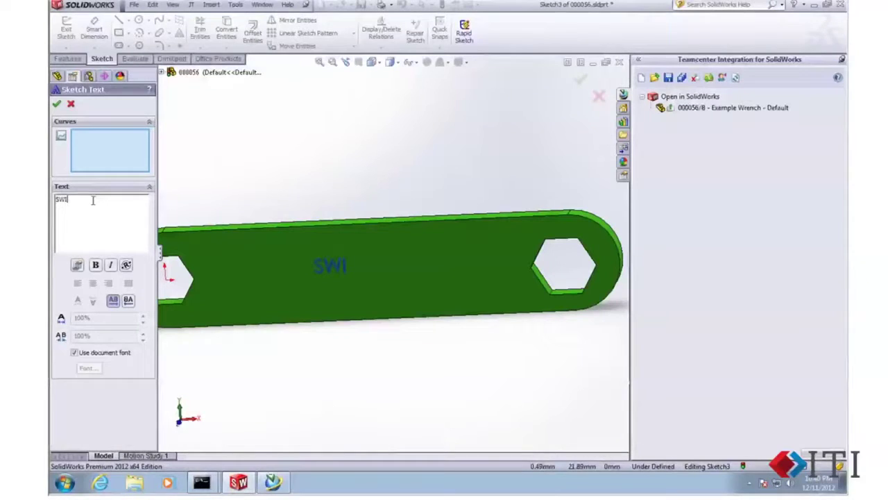
type("M")
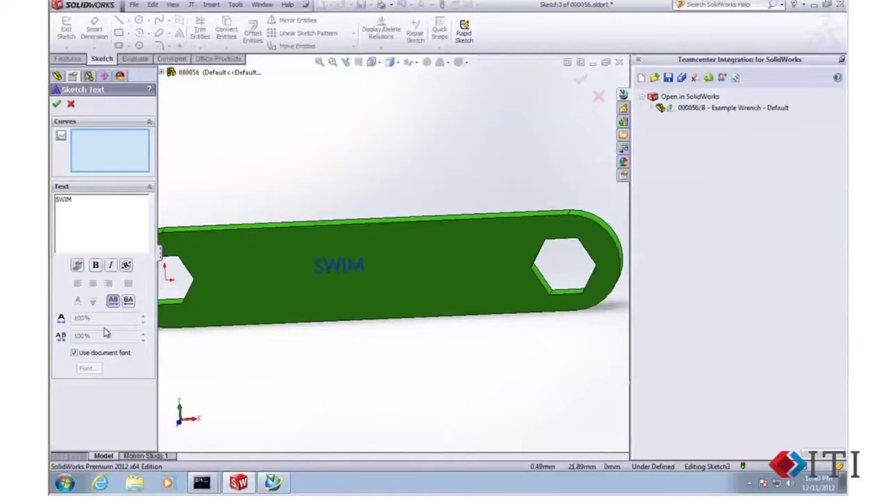
- Set the SWIM text height to 7 mm instead of the document font and finish the sketch
left_click(74, 352)
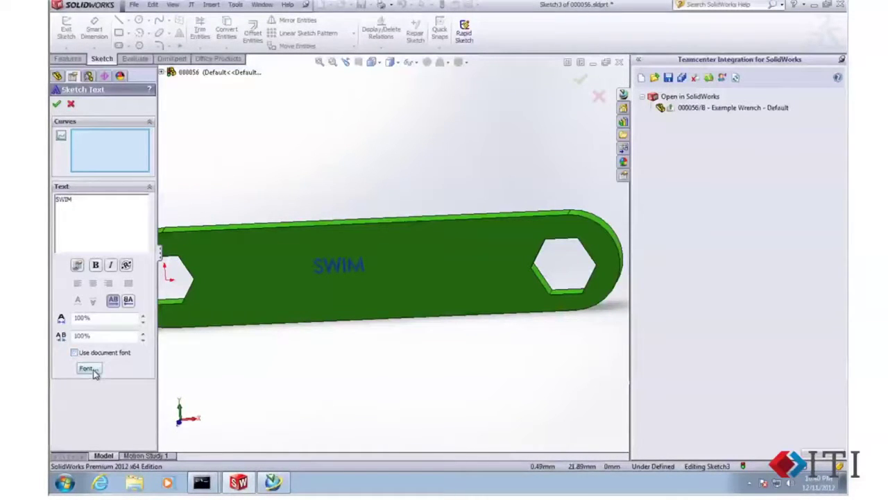
left_click(89, 368)
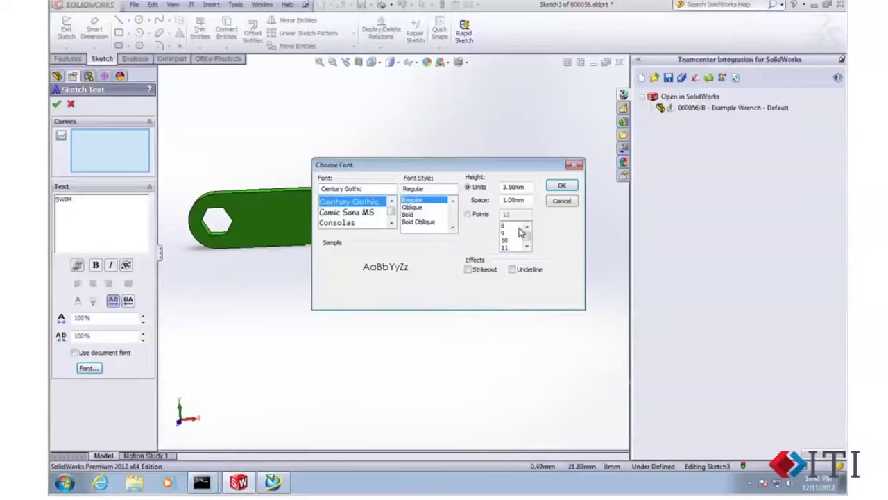
left_click_drag(526, 187, 501, 187)
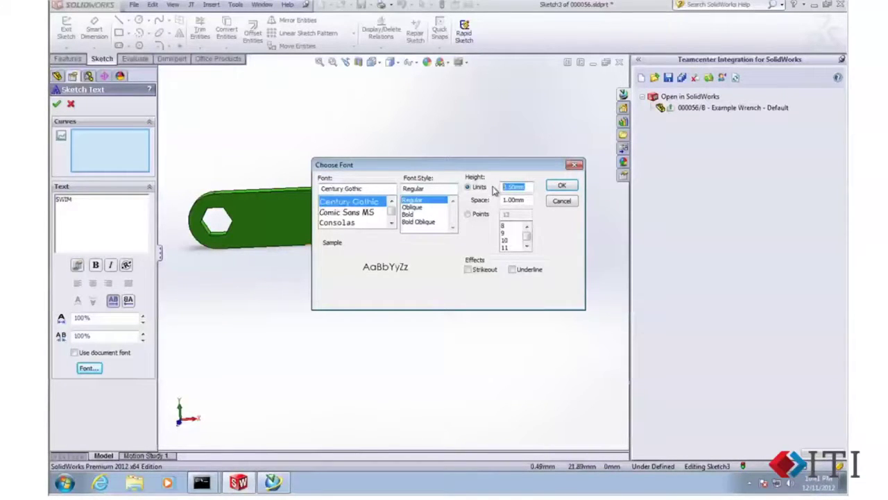
type("7")
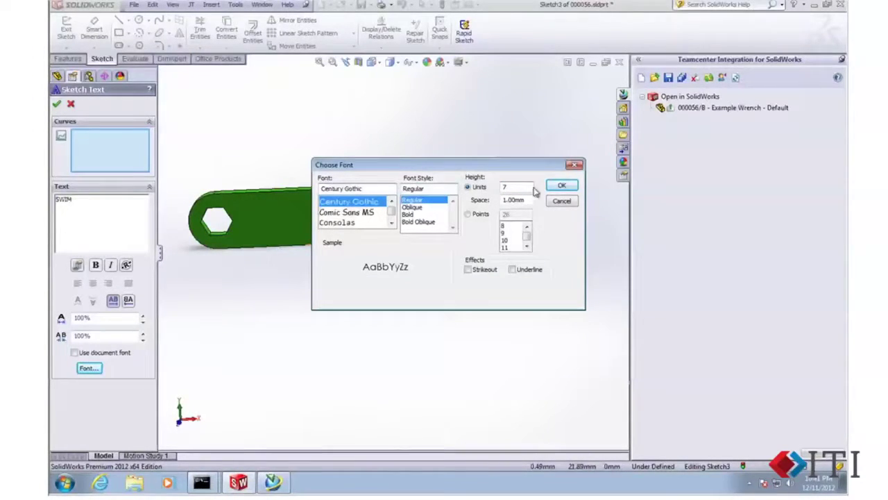
left_click(561, 185)
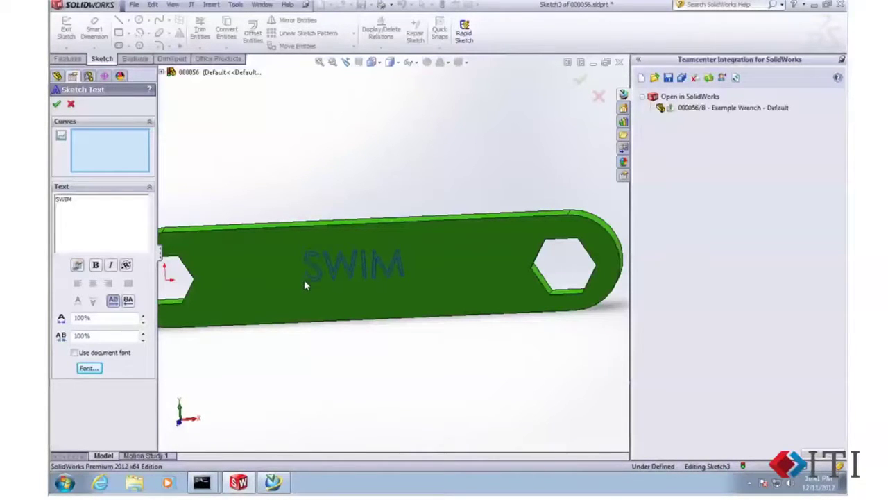
left_click(57, 103)
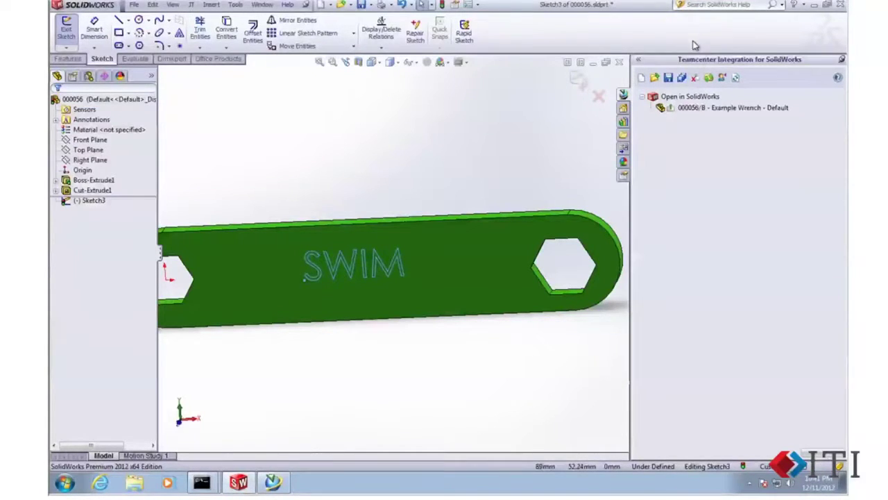
key("ctrl+shift+e")
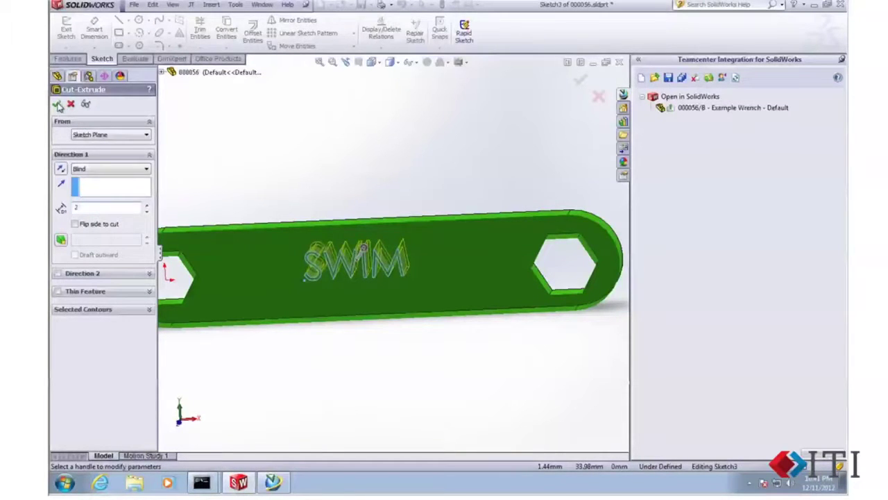
- Accept the 2 mm deep cut of the SWIM lettering into the wrench
right_click(208, 143)
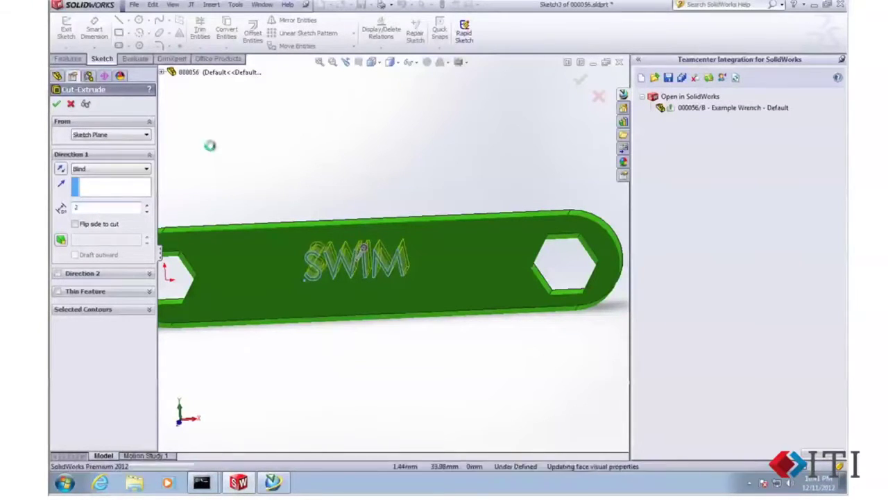
left_click(322, 161)
middle_click_drag(350, 160, 333, 164)
- Colour the SWIM Cut-Extrude2 feature dark blue
left_click(93, 201)
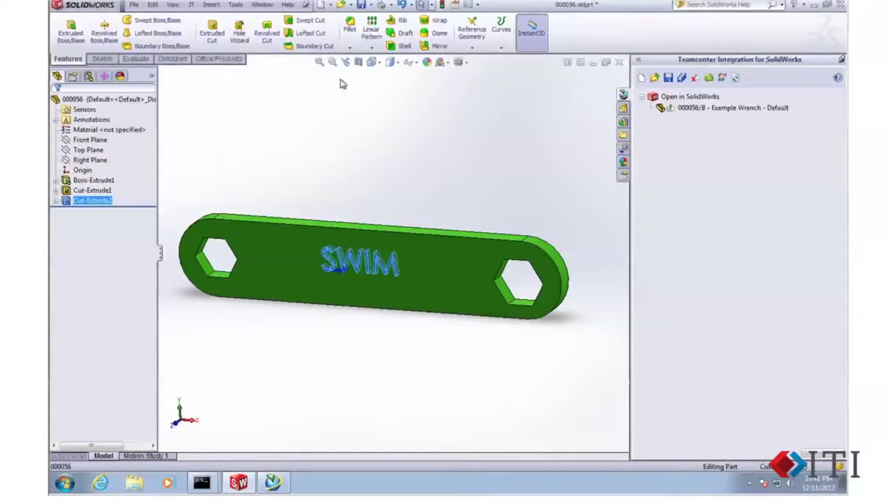
left_click(428, 62)
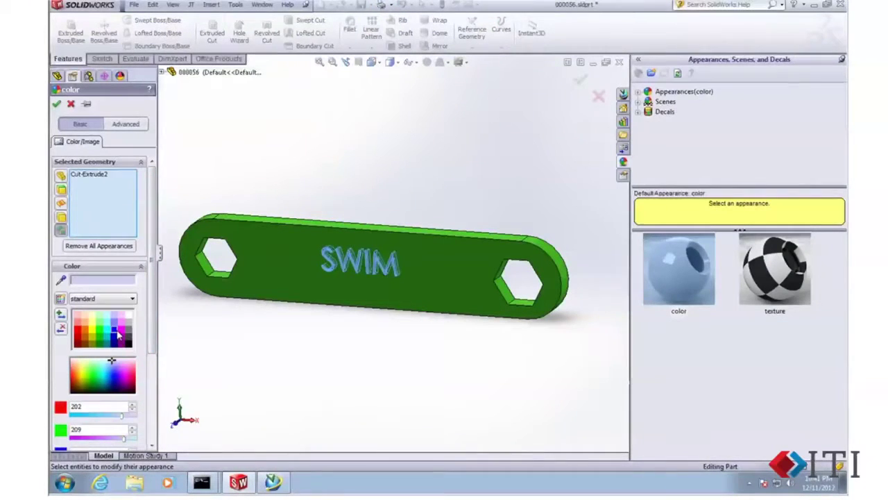
left_click(114, 331)
left_click(57, 104)
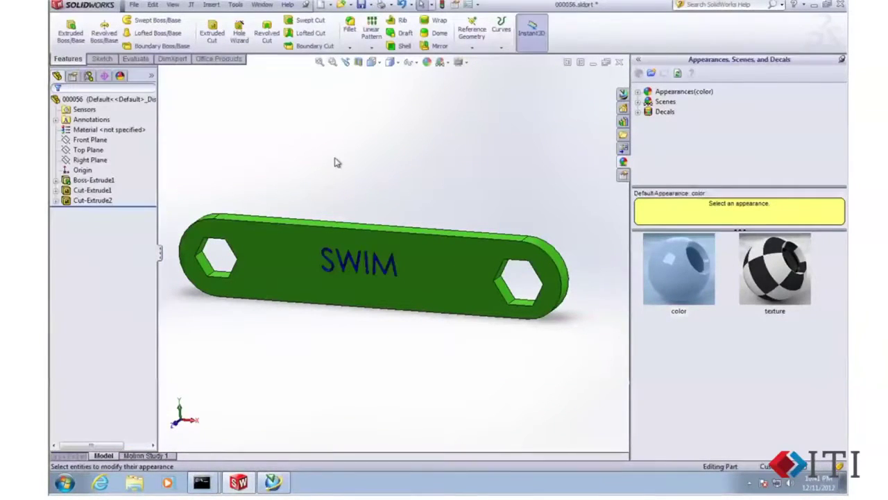
- Select the 000056/B wrench in the Teamcenter pane and start a Teamcenter Save
left_click(624, 95)
left_click(697, 110)
left_click(668, 77)
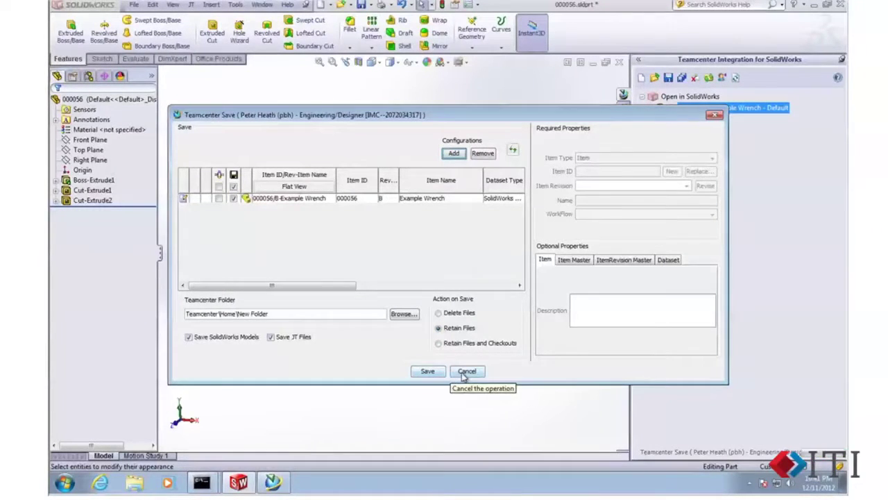
- Check the SWIM-engraved wrench into Teamcenter as revision 000056/B
left_click(428, 371)
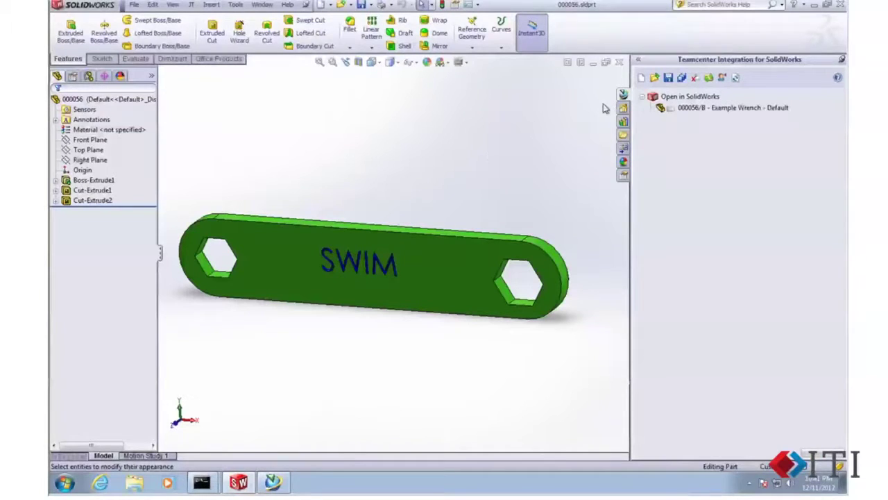
left_click(134, 4)
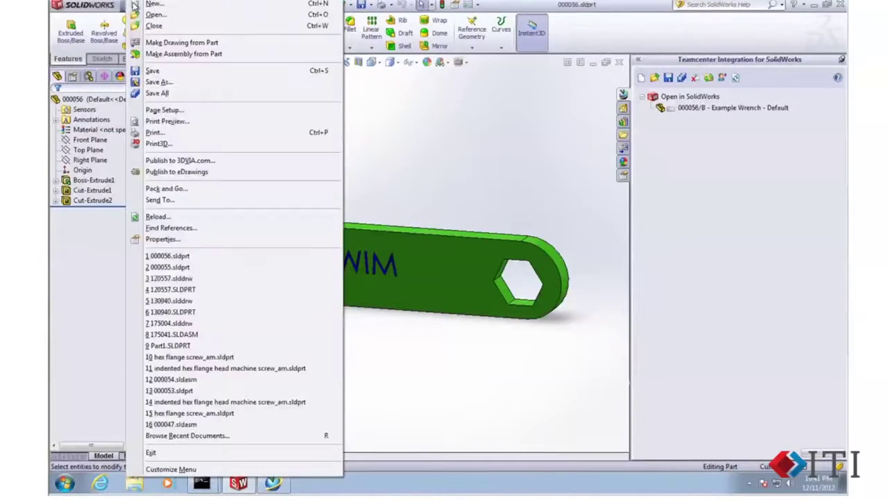
- Create a new drawing of the wrench on an A3 (DIN) sheet
left_click(166, 43)
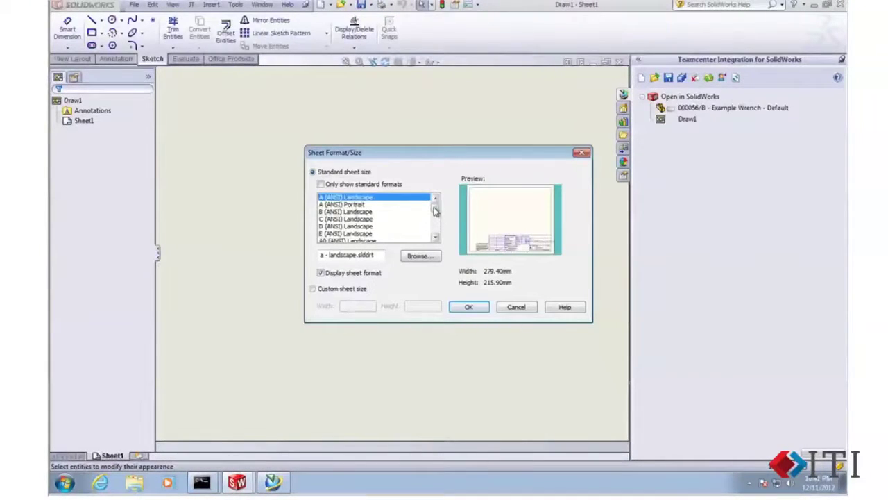
left_click_drag(436, 207, 435, 217)
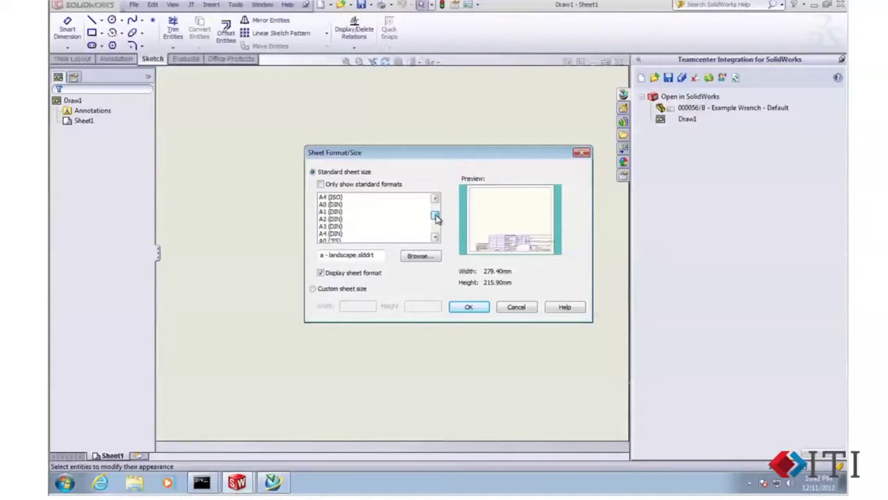
left_click(335, 234)
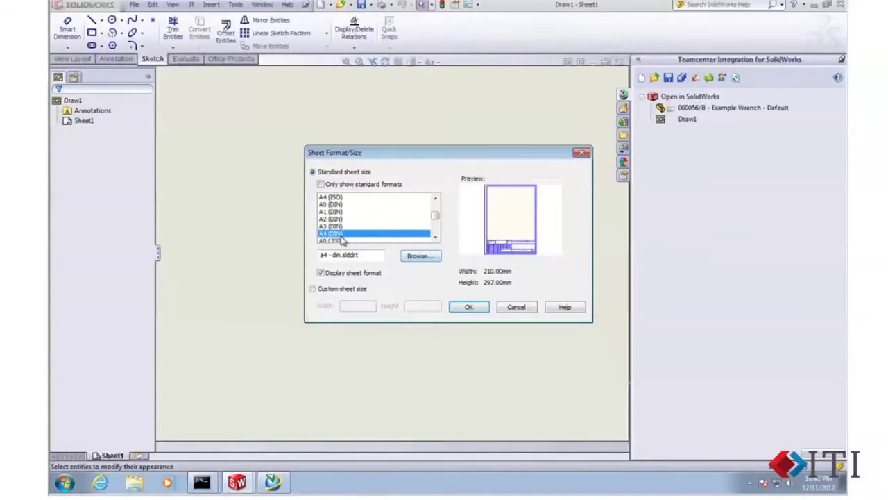
left_click(468, 306)
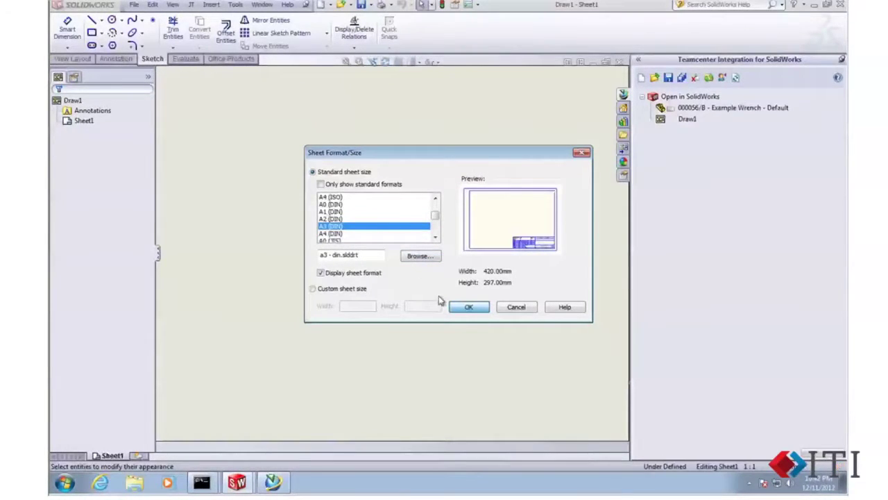
- Place front, top, side and isometric wrench views on the sheet and rebuild the drawing
mouse_move(669, 223)
left_mouse_down()
mouse_move(606, 224)
mouse_move(331, 284)
mouse_move(317, 271)
left_mouse_up()
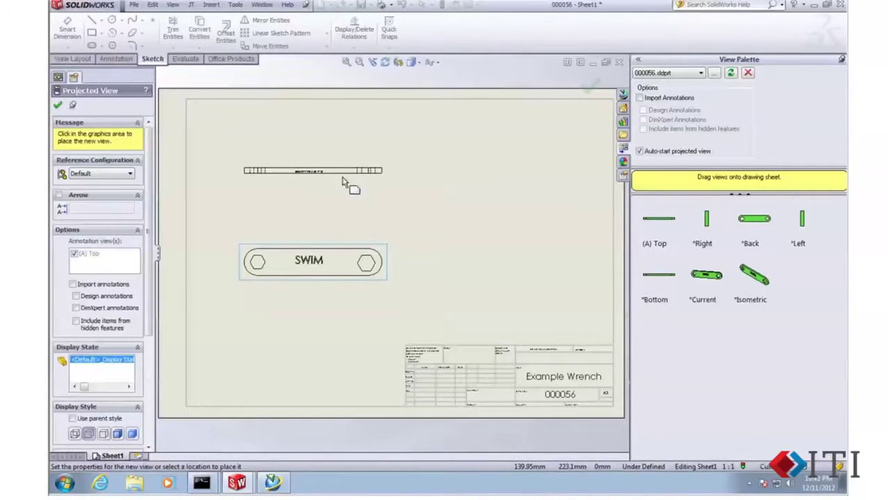
left_click(347, 181)
left_click(495, 264)
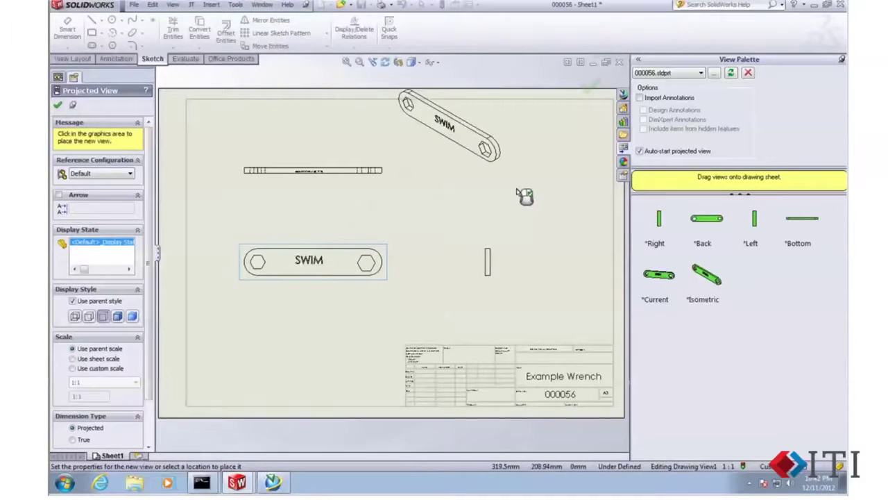
left_click(472, 182)
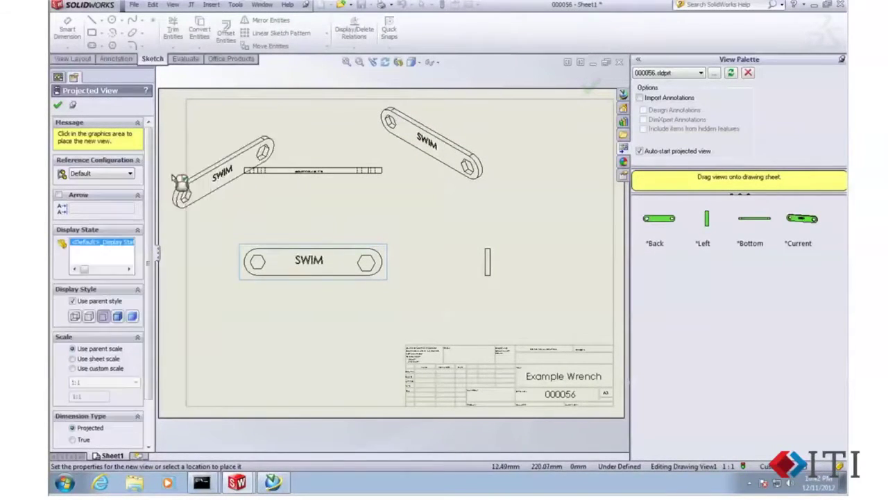
left_click(58, 106)
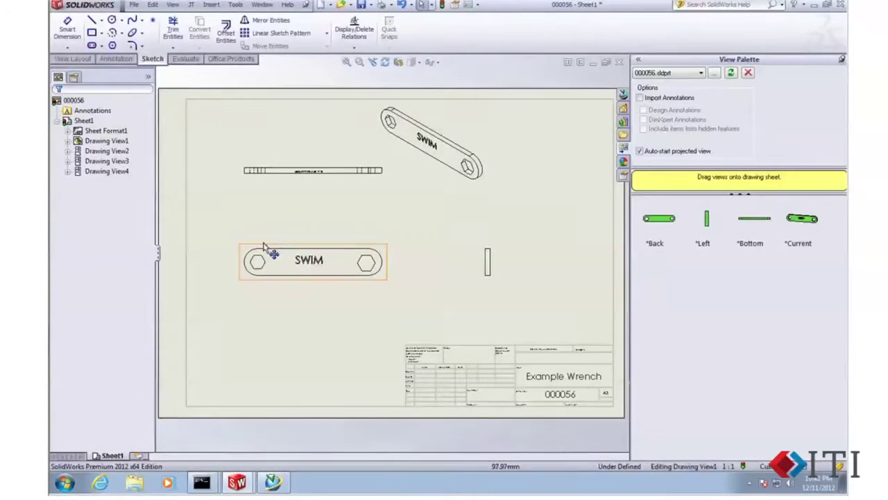
left_click(442, 5)
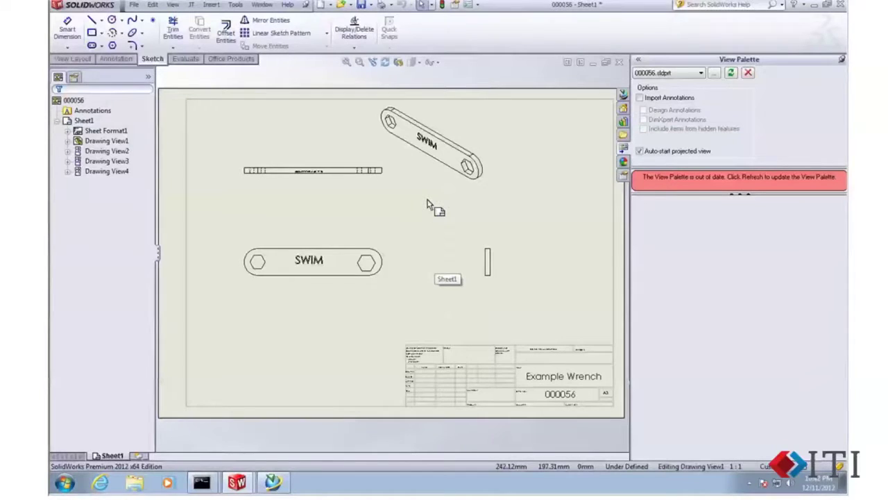
left_click(623, 94)
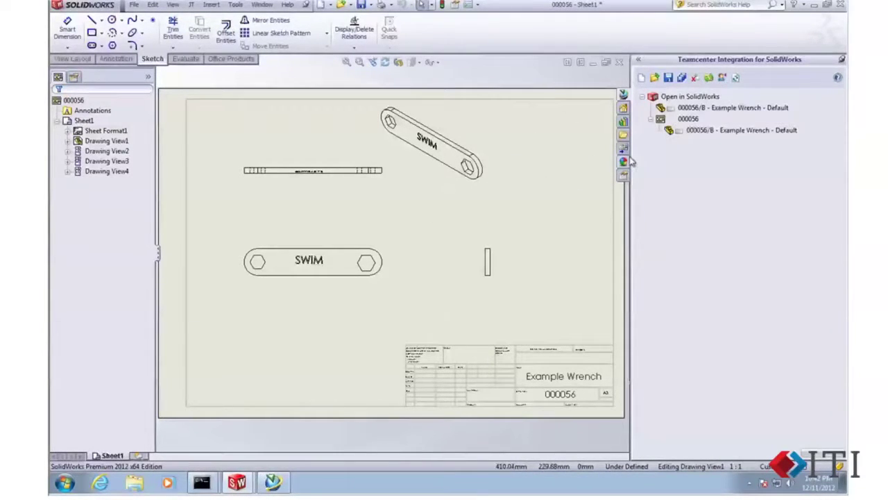
- Check out the wrench model from the Teamcenter tree
right_click(697, 134)
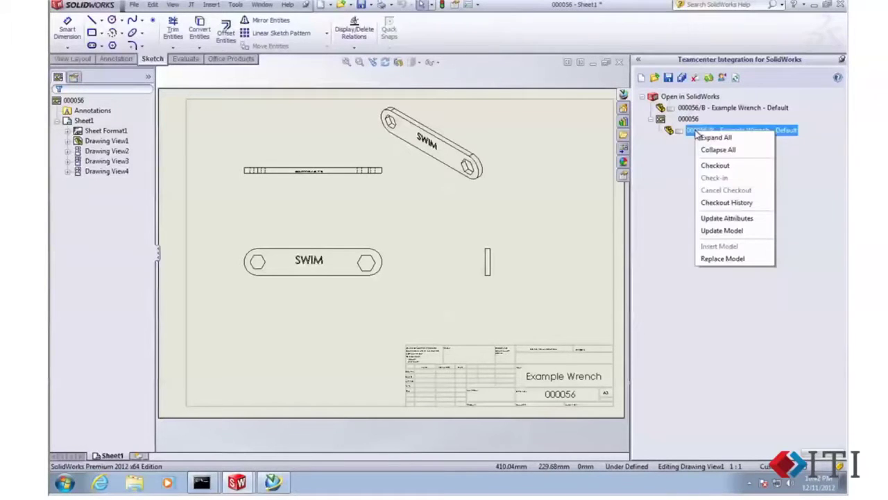
left_click(698, 163)
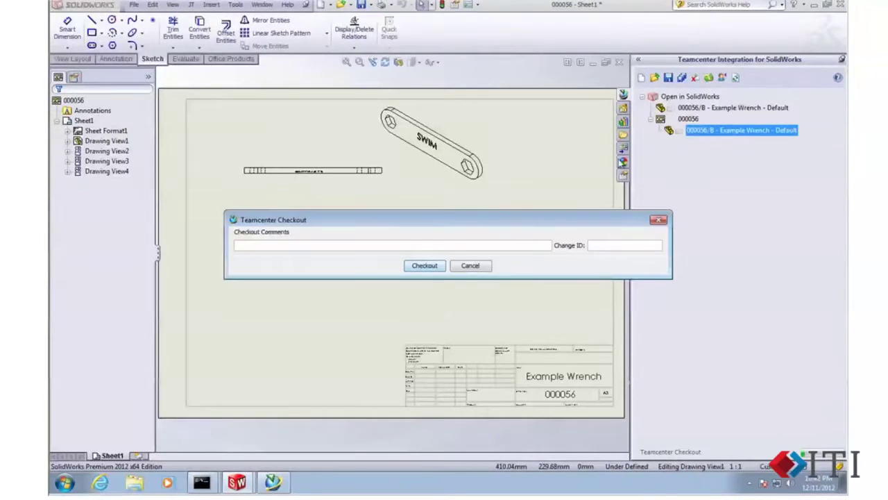
left_click(440, 266)
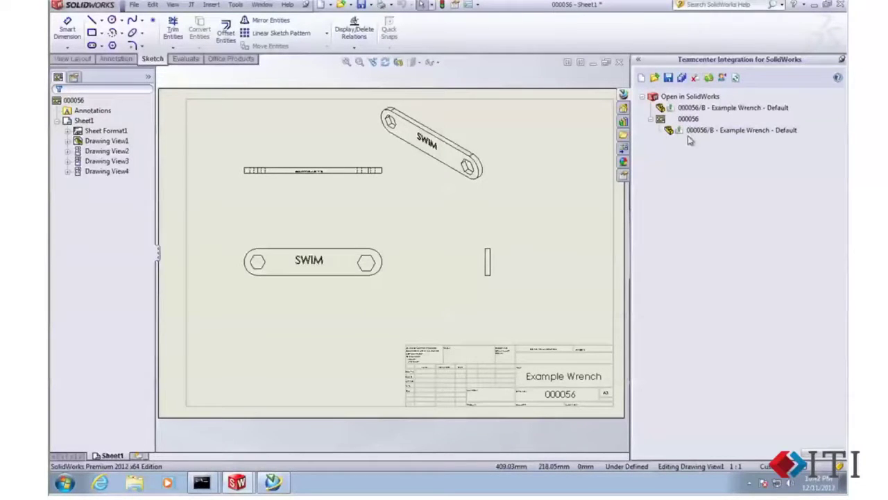
- Save All the drawing and model to Teamcenter as revision B, deleting local files
left_click(669, 77)
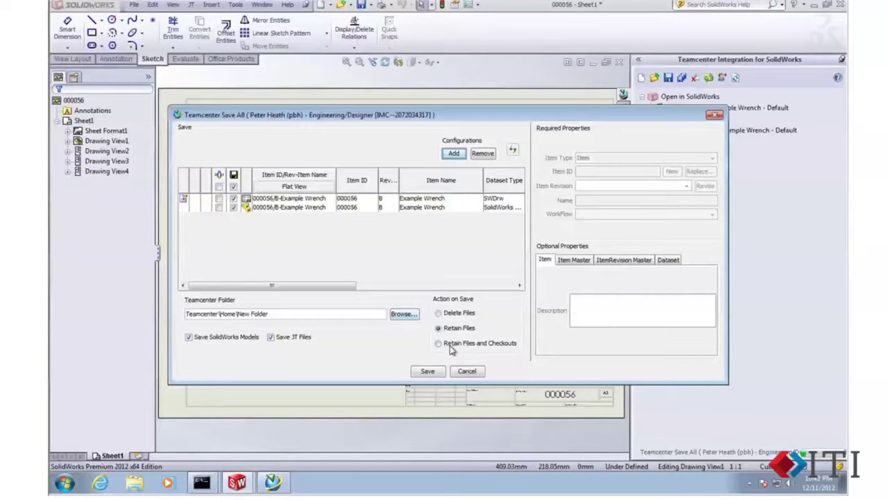
left_click(438, 313)
left_click(427, 371)
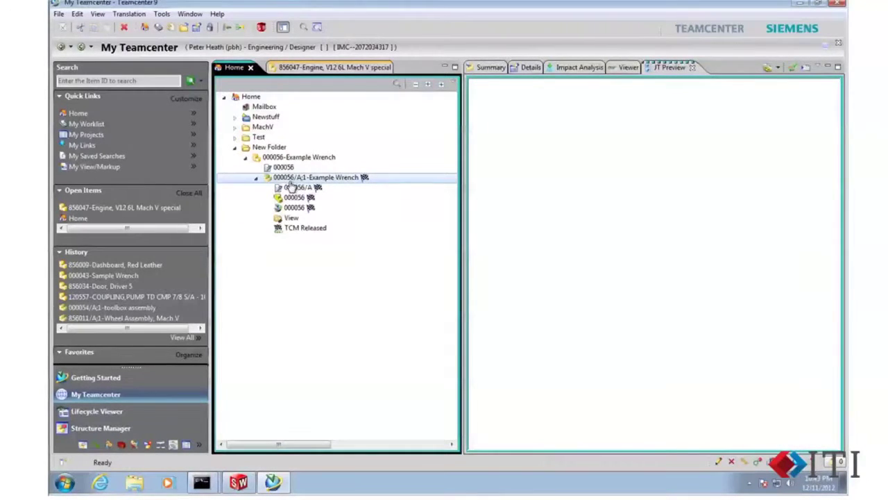
- Refresh the selected 000056-Example Wrench items so revision B;1 appears in the folder
left_click(287, 158)
left_click(301, 229)
left_click(301, 229, "shift")
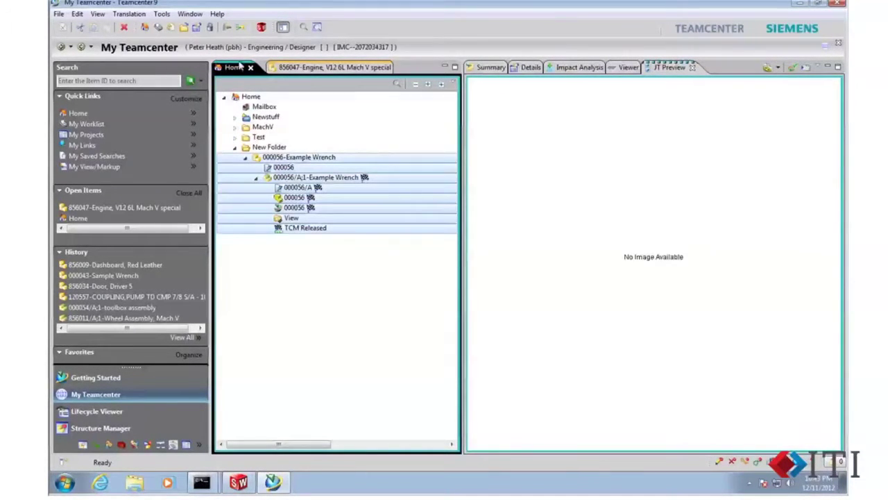
left_click(171, 28)
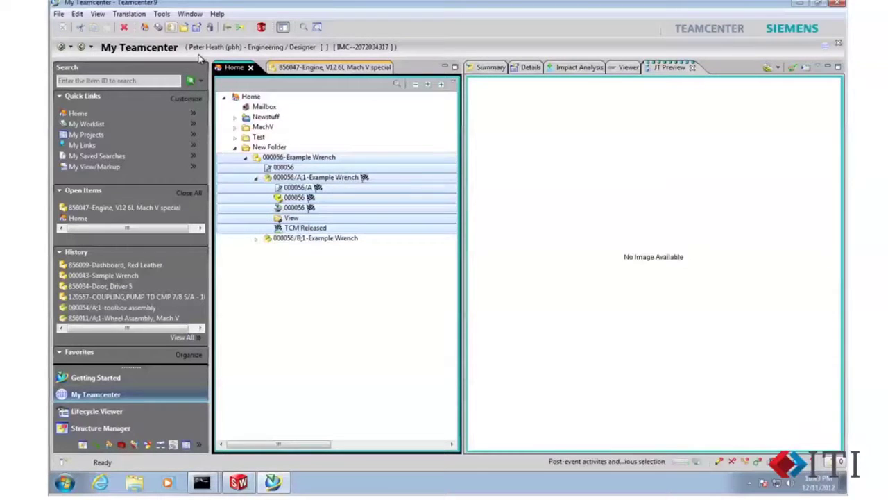
left_click(256, 178)
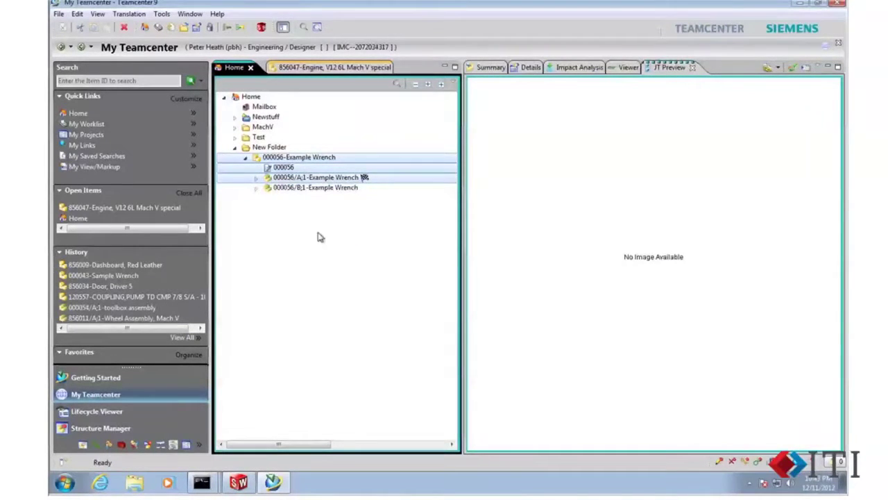
left_click(292, 158)
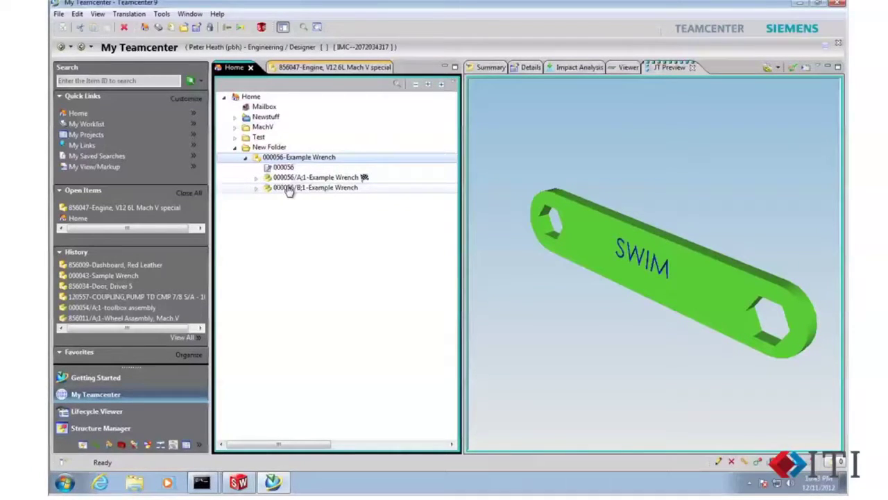
- Expand 000056/B;1, review each dataset's summary, and open the PDF drawing
left_click(255, 189)
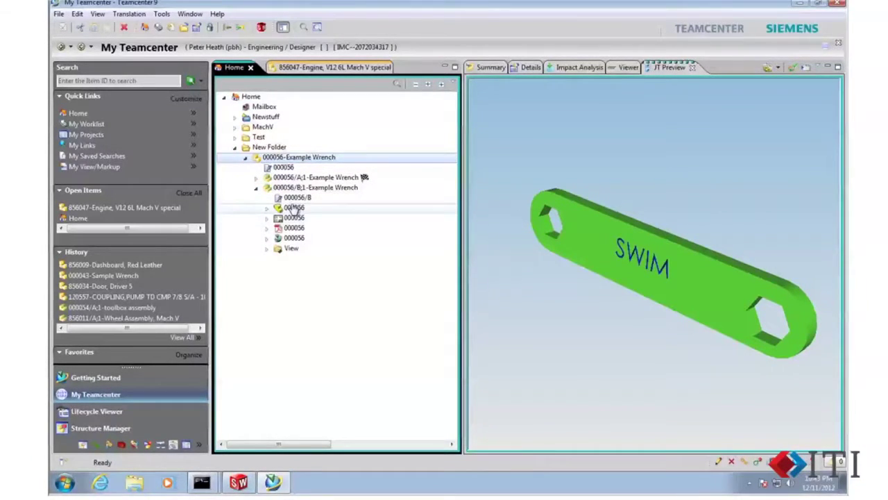
left_click(294, 208)
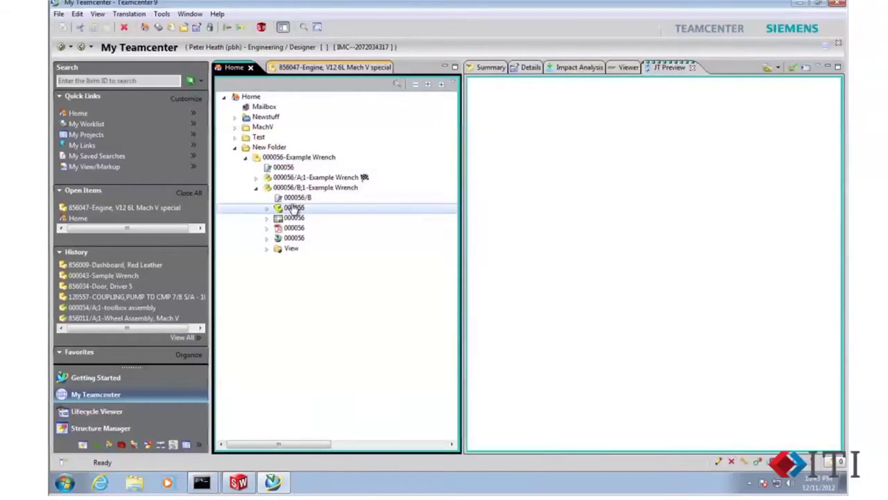
left_click(491, 67)
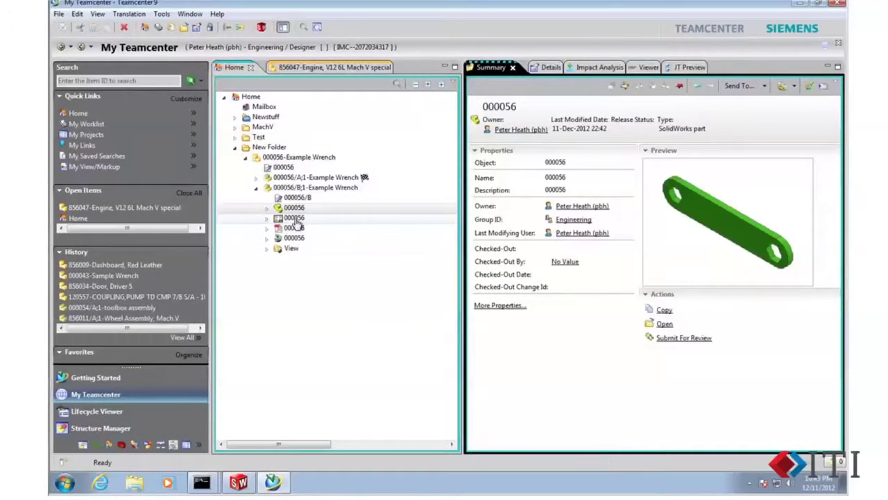
left_click(295, 219)
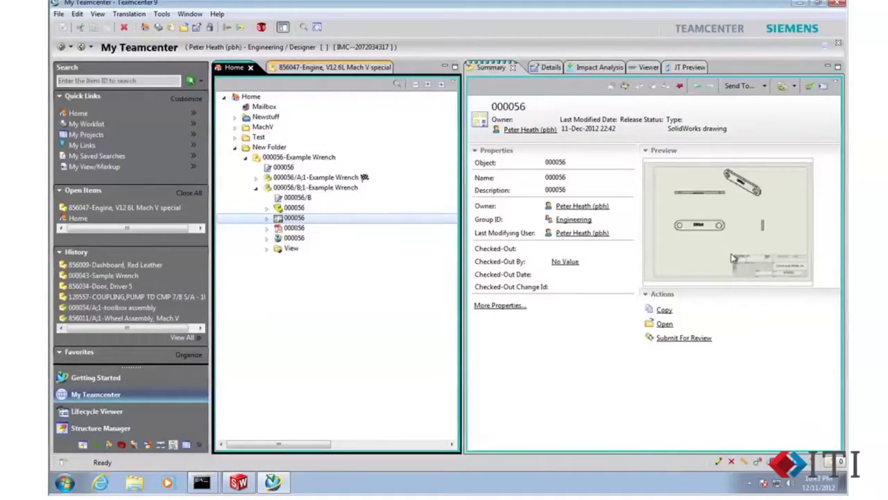
left_click(294, 230)
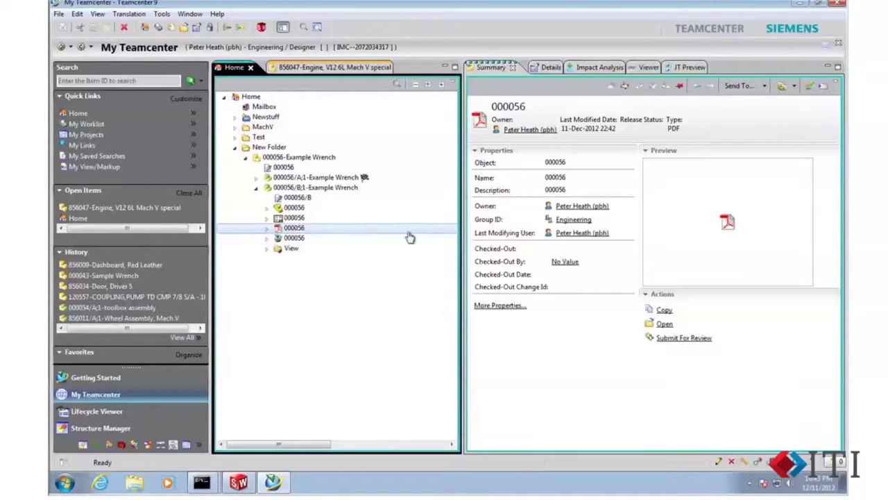
double_click(290, 230)
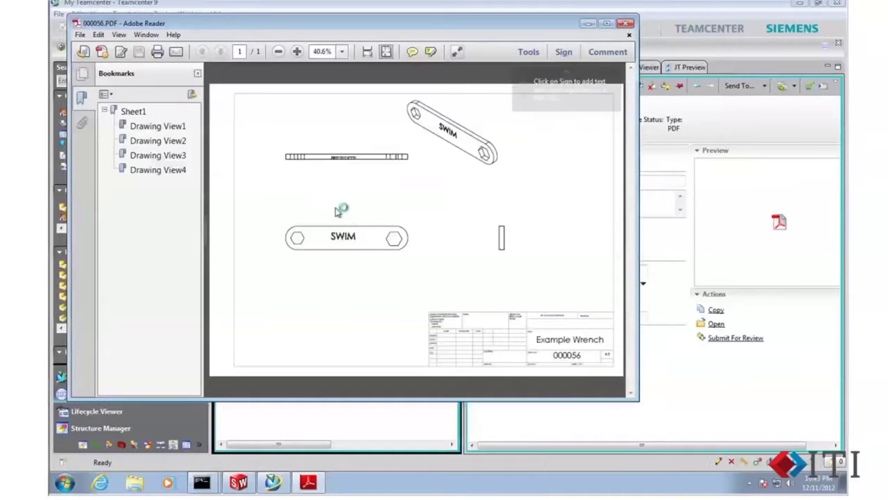
- Step through Drawing View1–4 and the whole Sheet1 of the wrench PDF, then close Adobe Reader
left_click(156, 127)
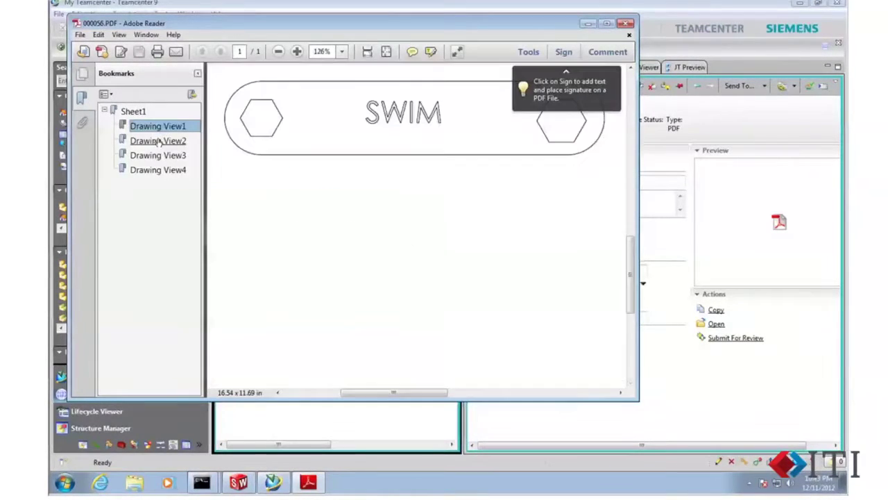
left_click(158, 140)
left_click(158, 155)
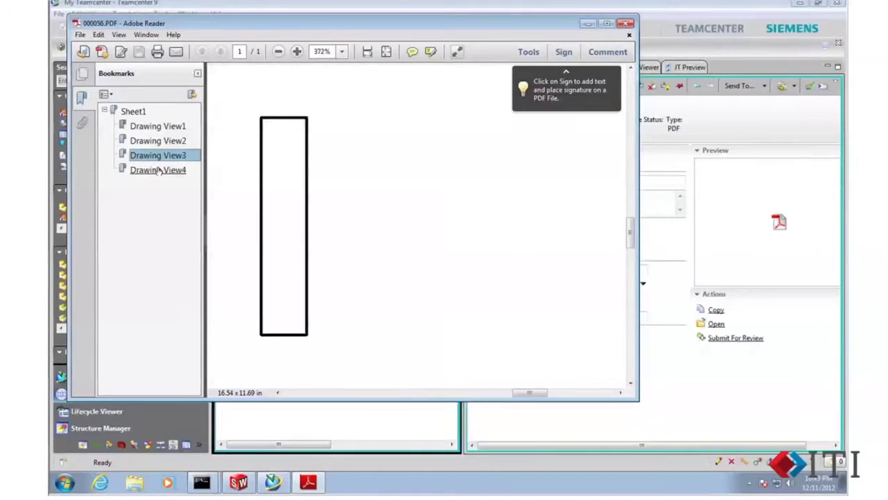
left_click(158, 170)
left_click(133, 112)
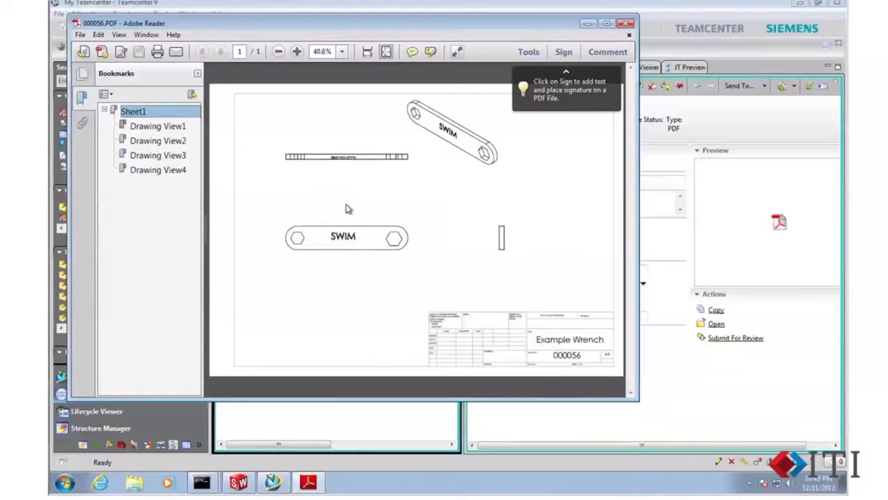
left_click(626, 25)
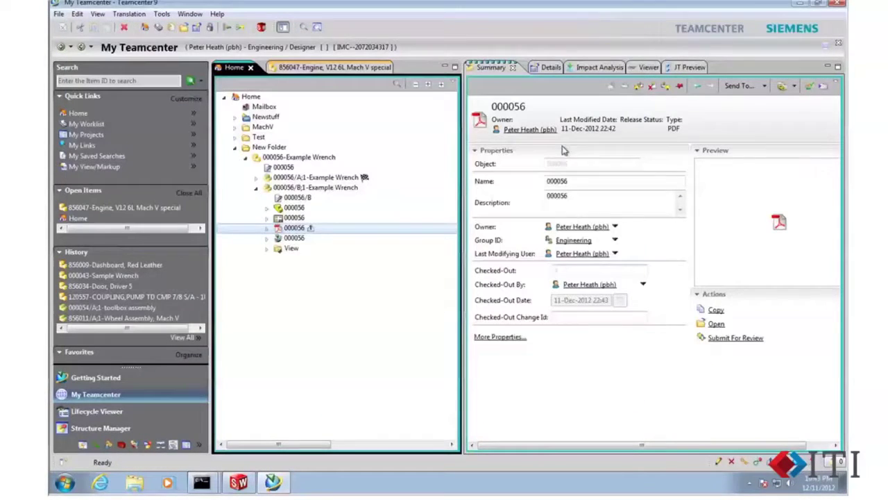
- Show the DirectModel dataset in JT Preview, turned to face the SWIM text, then return to SolidWorks
left_click(312, 239)
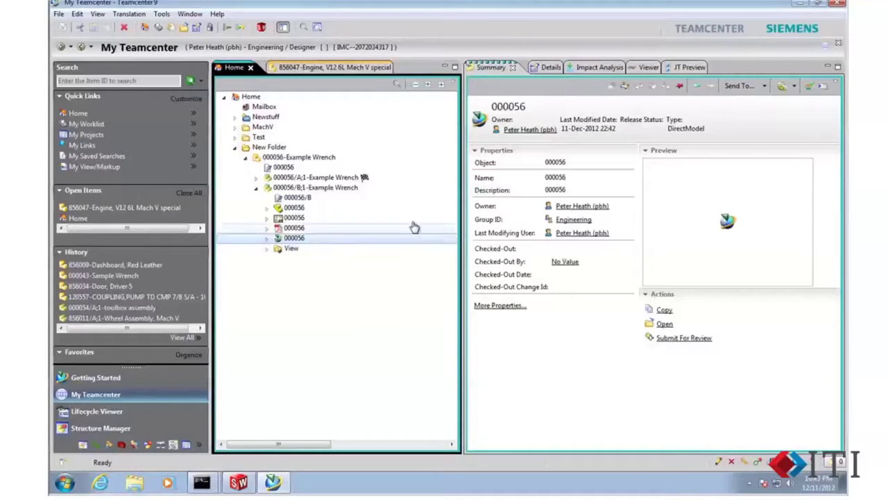
left_click(689, 67)
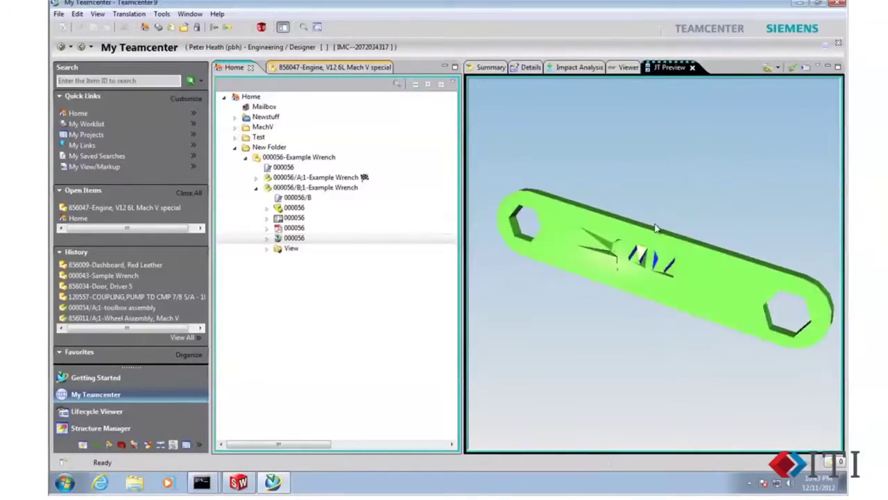
left_click_drag(645, 269, 604, 344)
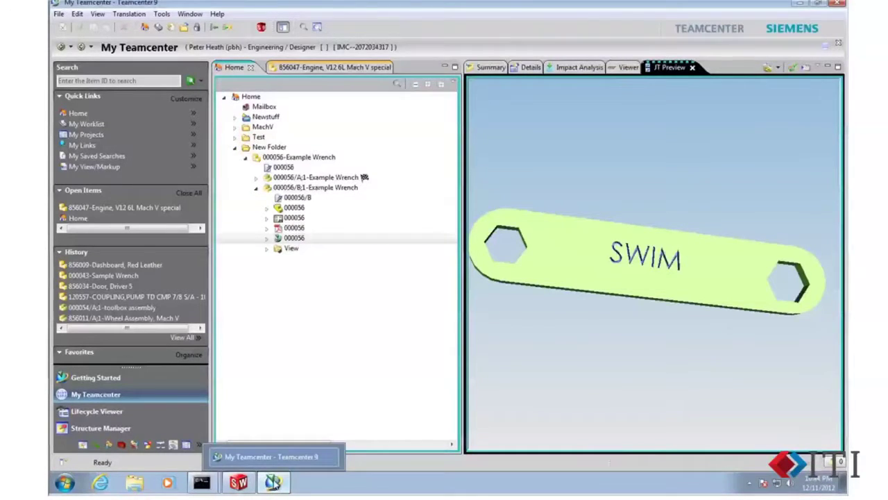
left_click(273, 480)
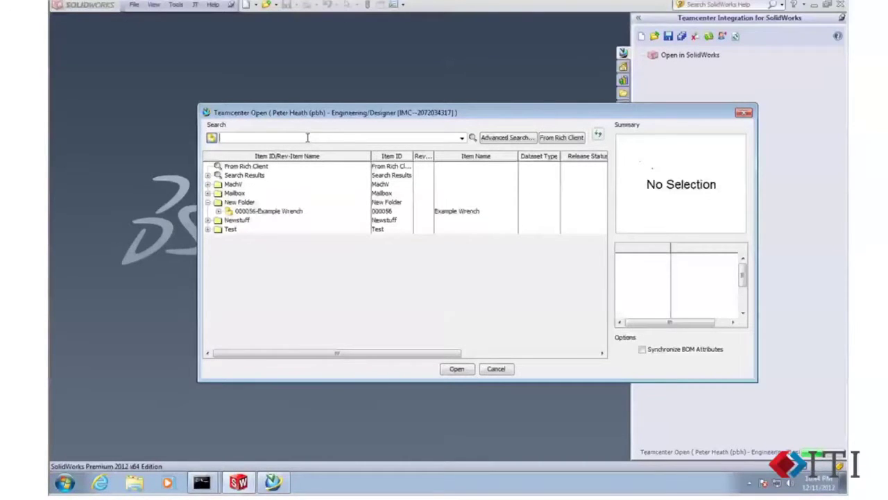
- Search Teamcenter for *047 and choose the 856047 Engine, V12 6L Mach V special item to open
type("*")
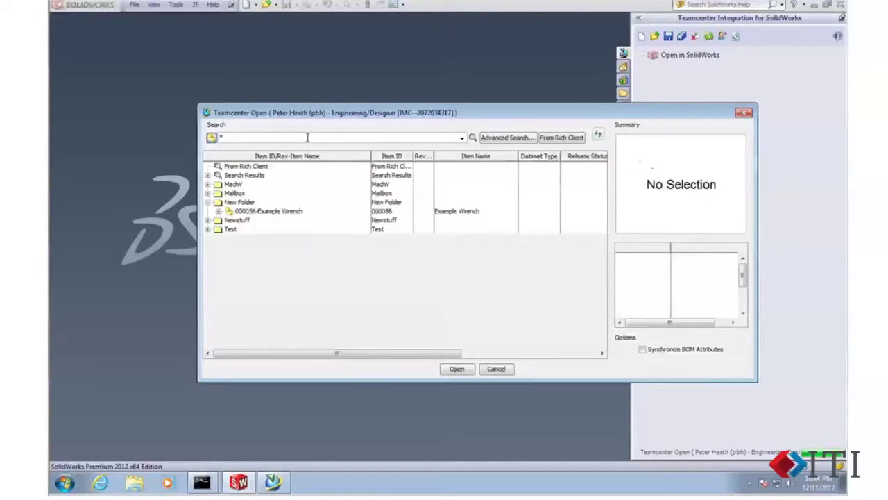
type("047")
key("Return")
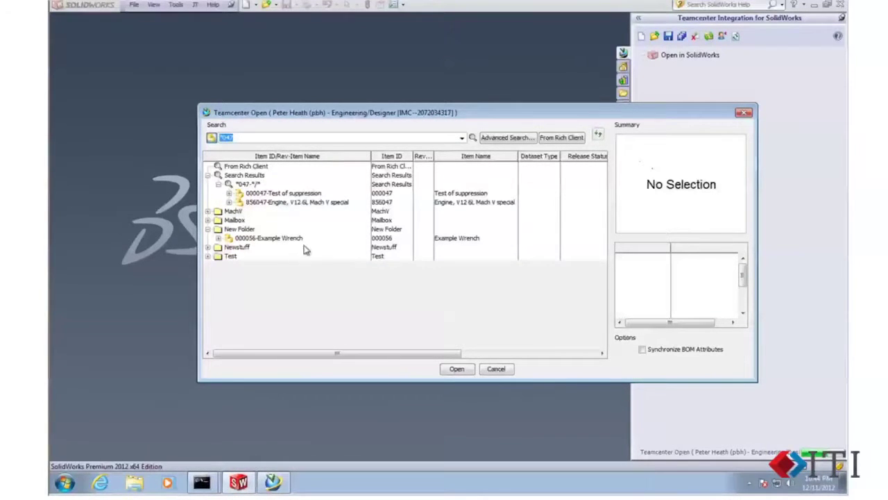
left_click(277, 203)
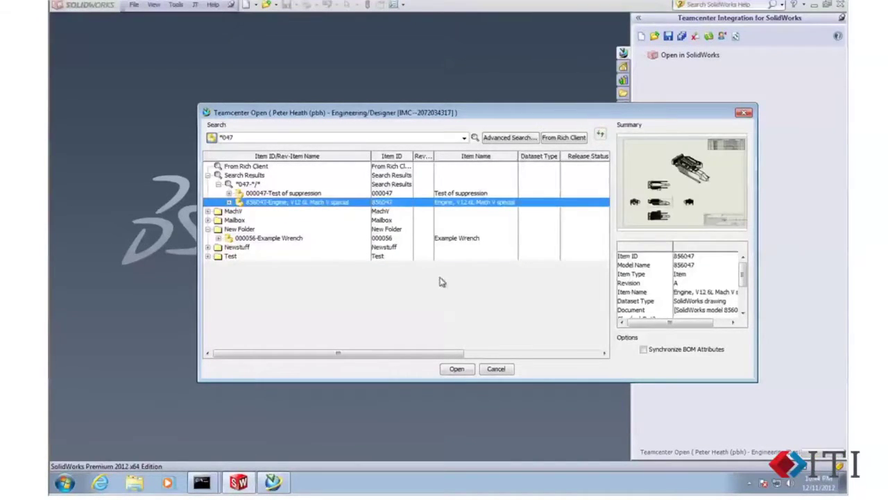
left_click(456, 368)
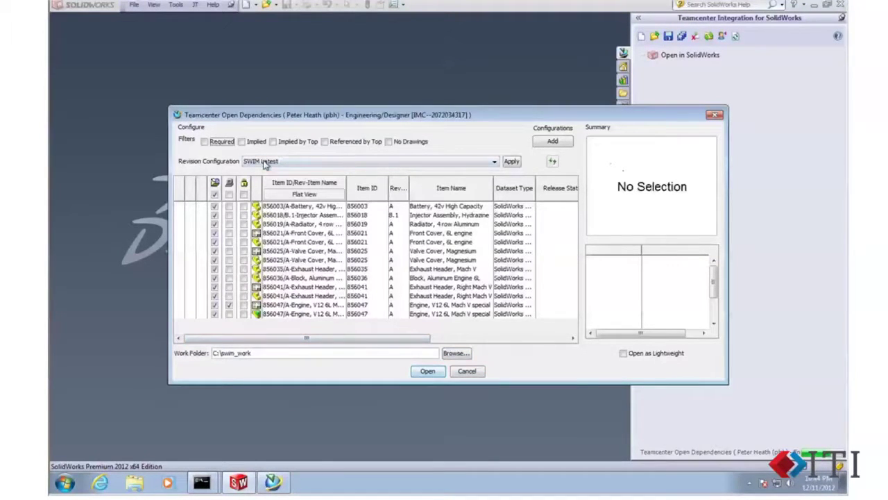
- Load the engine without drawings under SWIM Precise, checking out the engine assembly
left_click(389, 142)
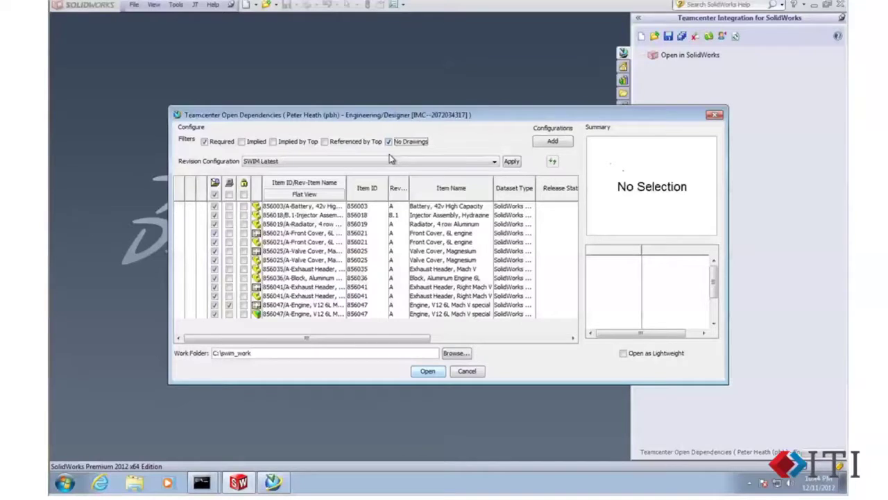
left_click(390, 160)
left_click(385, 181)
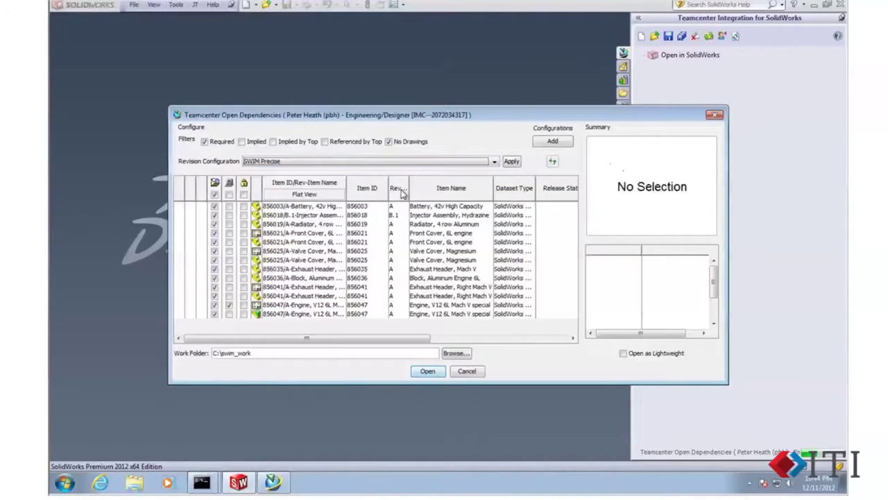
left_click(512, 161)
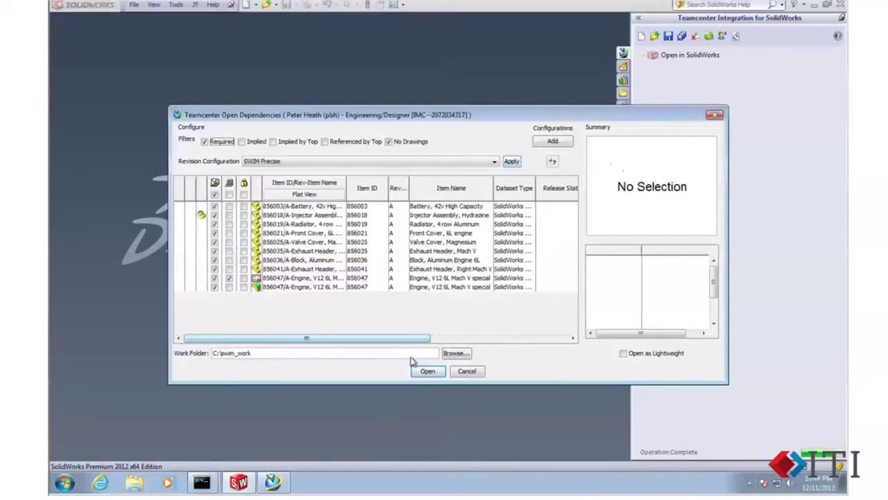
left_click(215, 278)
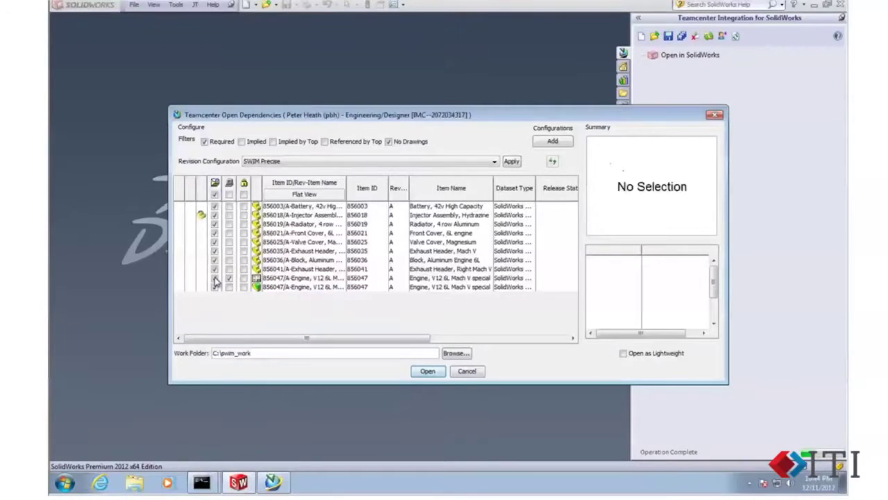
left_click(214, 278)
left_click(229, 286)
left_click(243, 286)
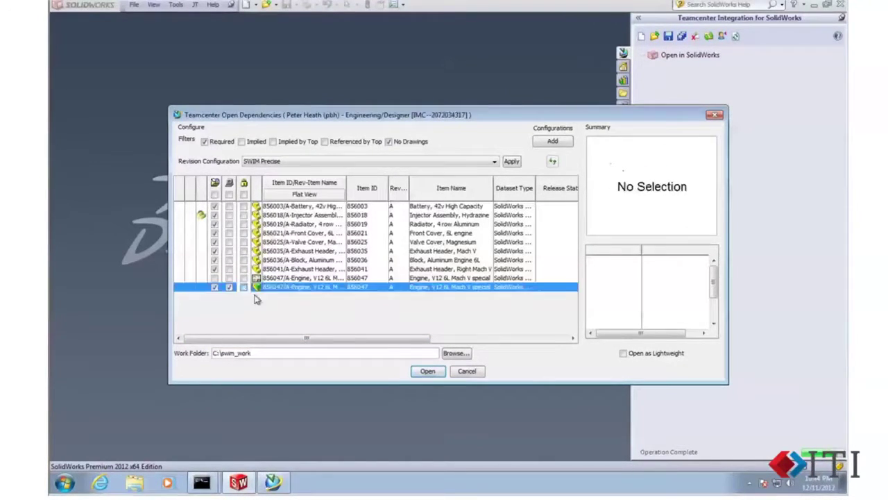
left_click(423, 371)
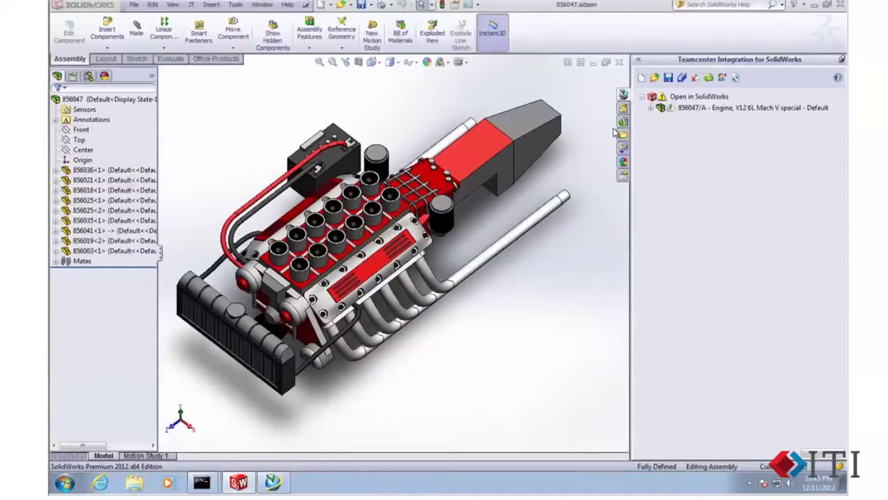
- List 856047's components, highlight injector, battery and valve cover, and check the injector's newer-revision warning
left_click(651, 108)
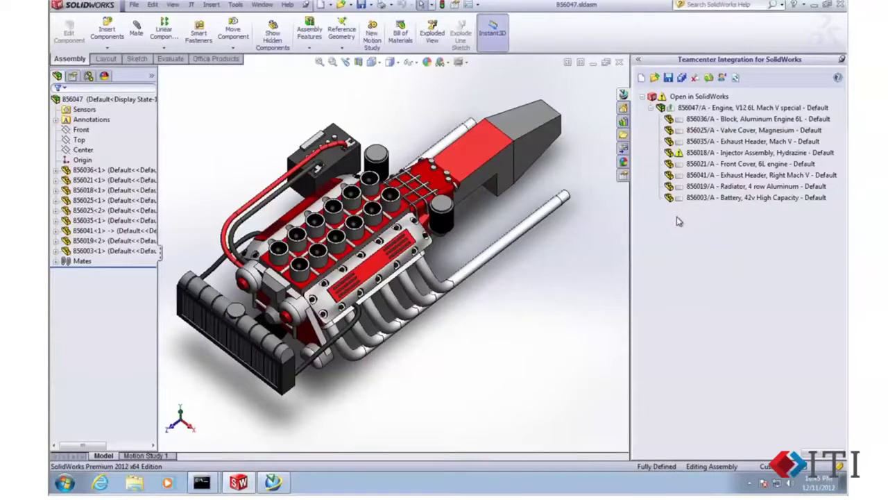
left_click(694, 153)
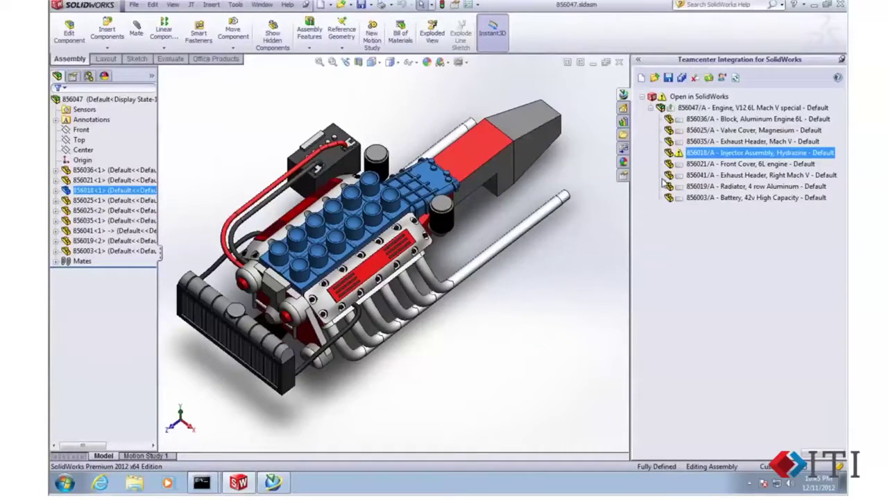
mouse_move(680, 155)
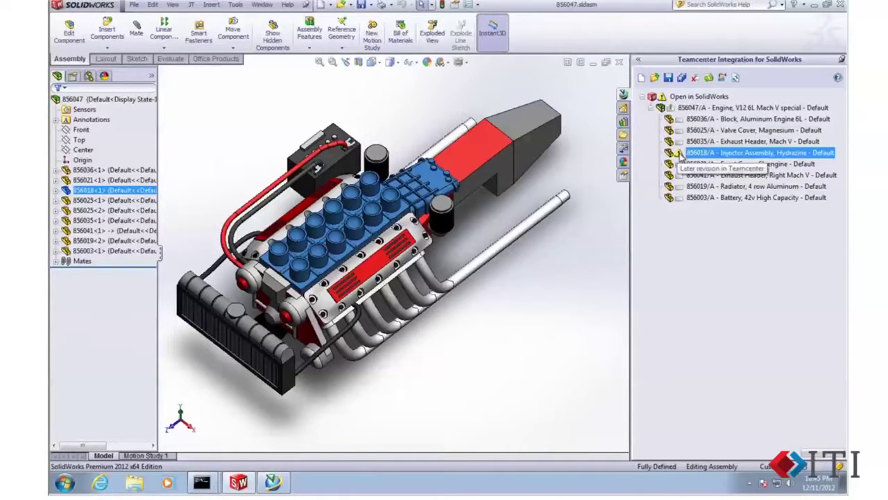
mouse_move(662, 101)
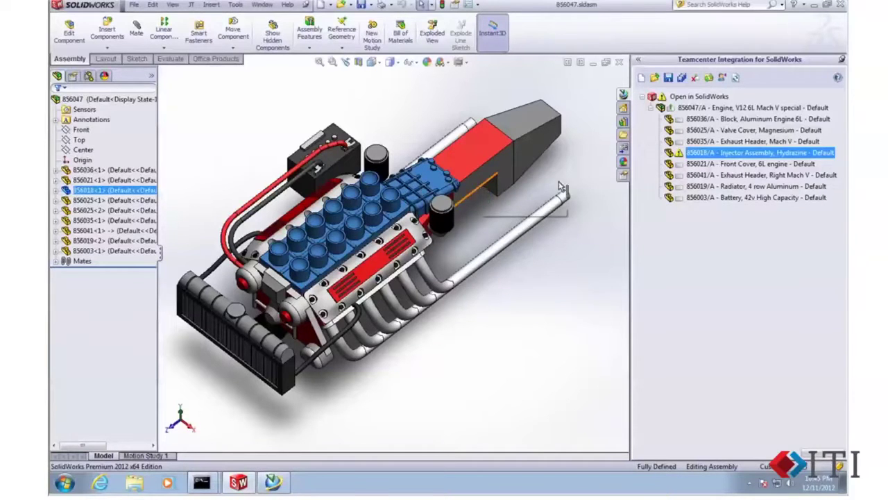
left_click(694, 198)
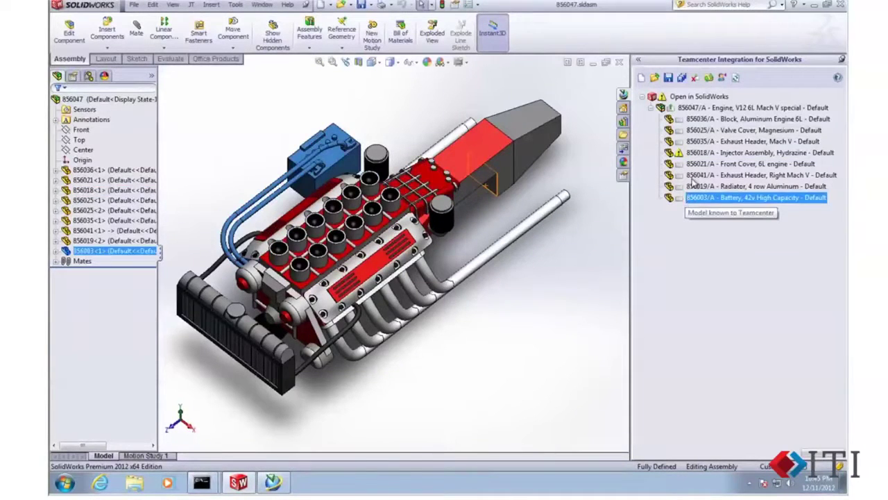
left_click(706, 131)
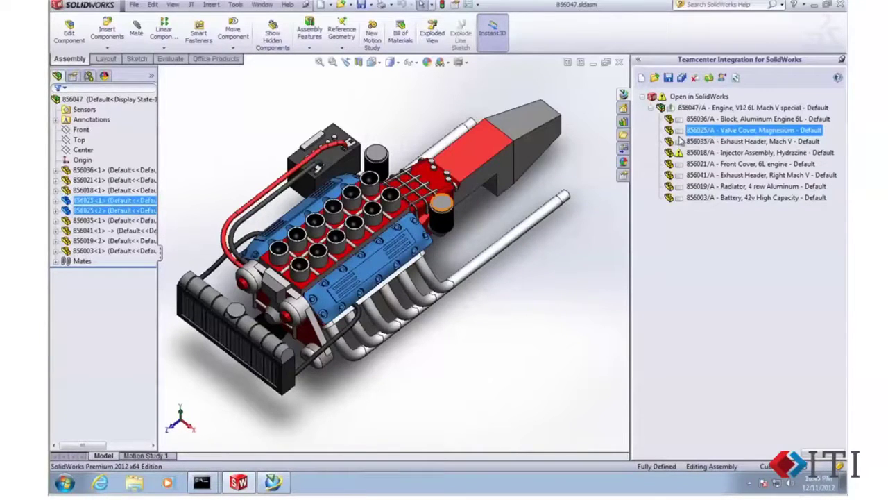
left_click(700, 153)
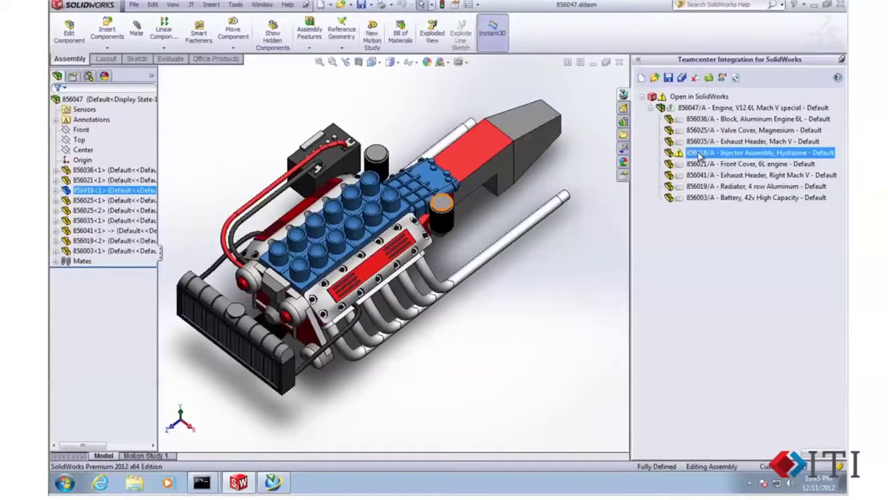
right_click(699, 155)
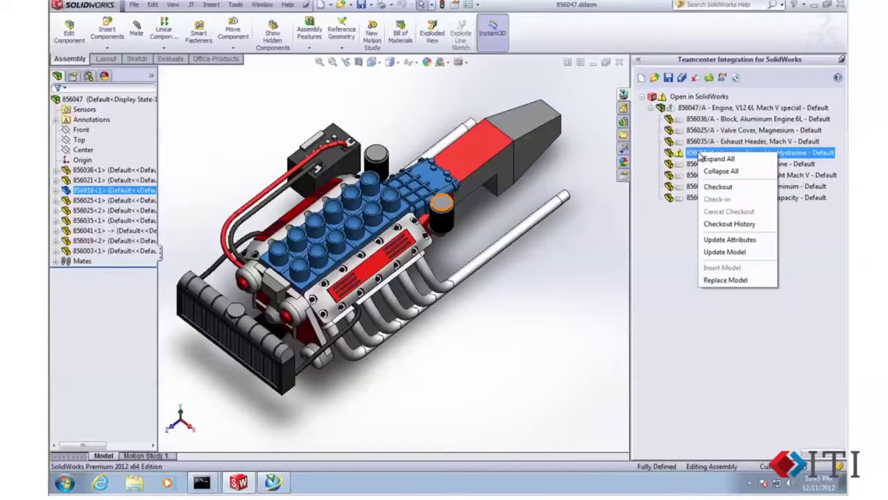
- Use Update Model to move the Injector Assembly from revision A to B.1
left_click(726, 252)
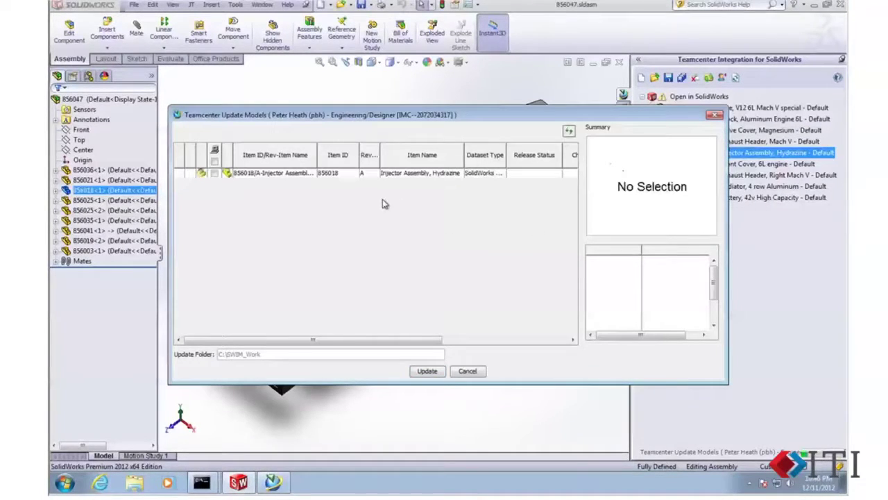
left_click(215, 173)
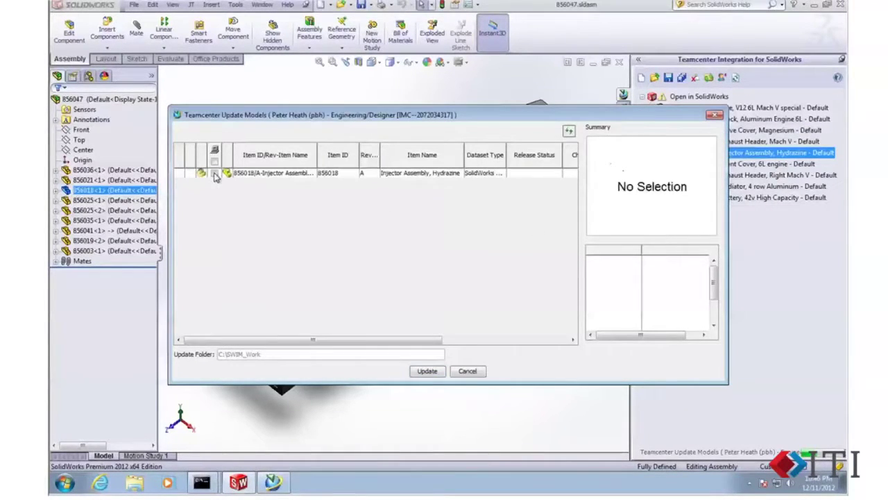
left_click(364, 176)
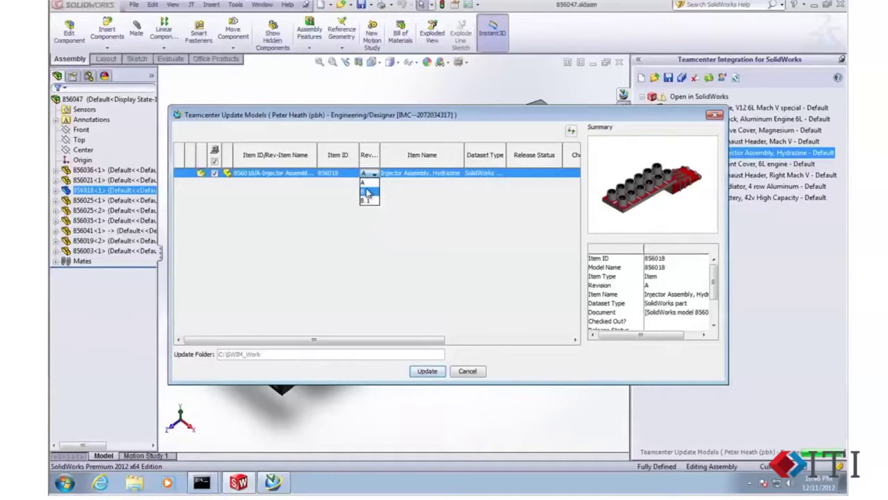
left_click(364, 192)
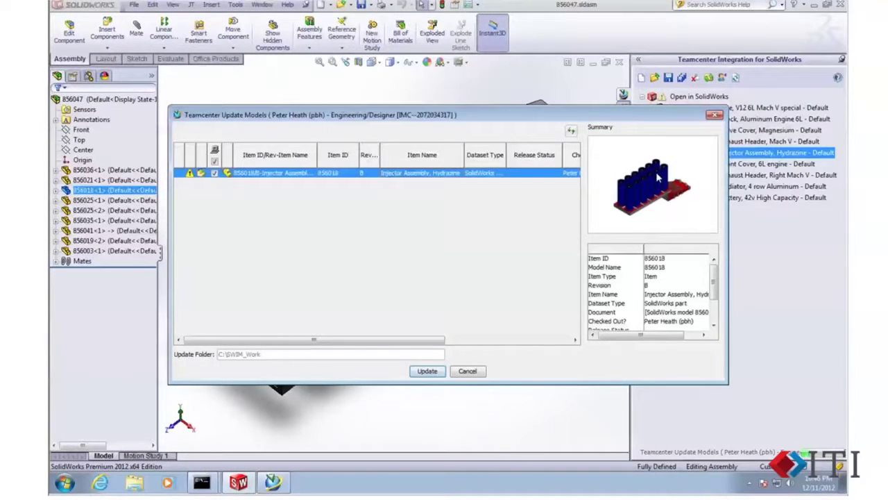
left_click(368, 174)
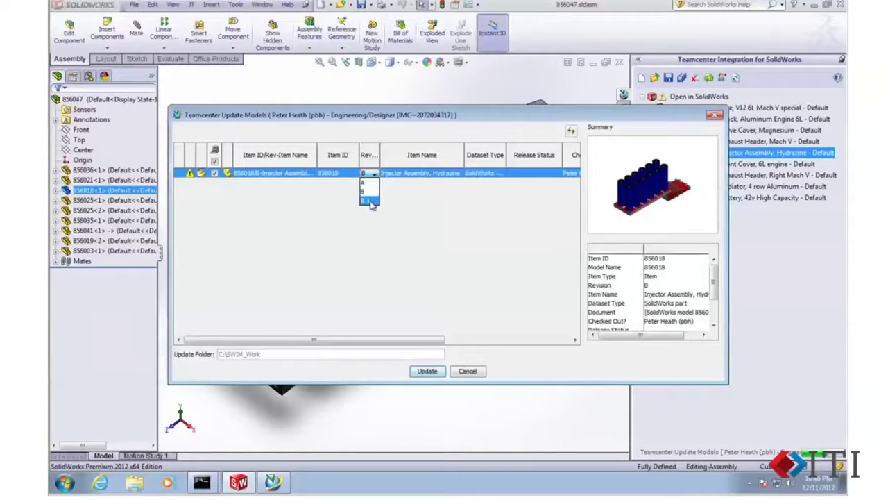
left_click(368, 202)
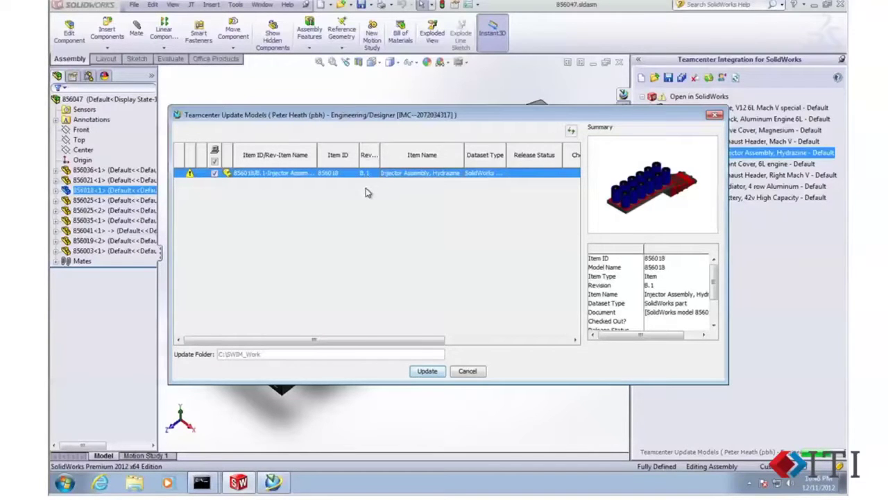
left_click(427, 370)
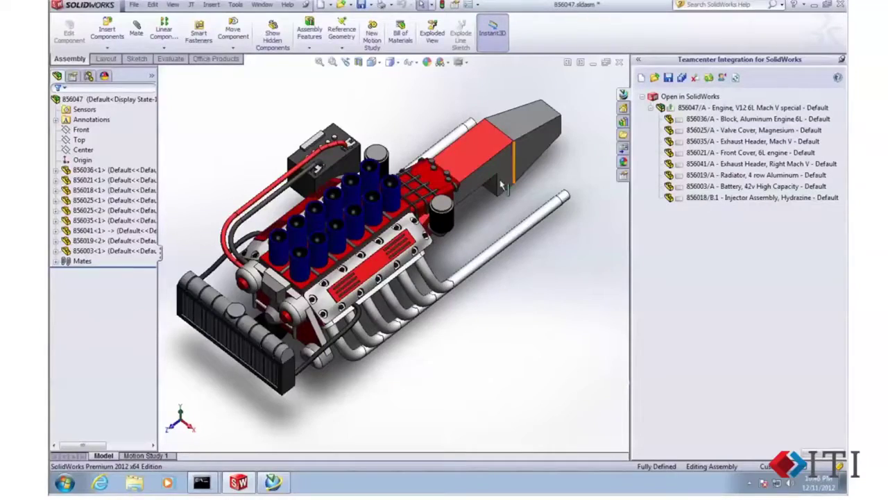
middle_click_drag(423, 281, 435, 265)
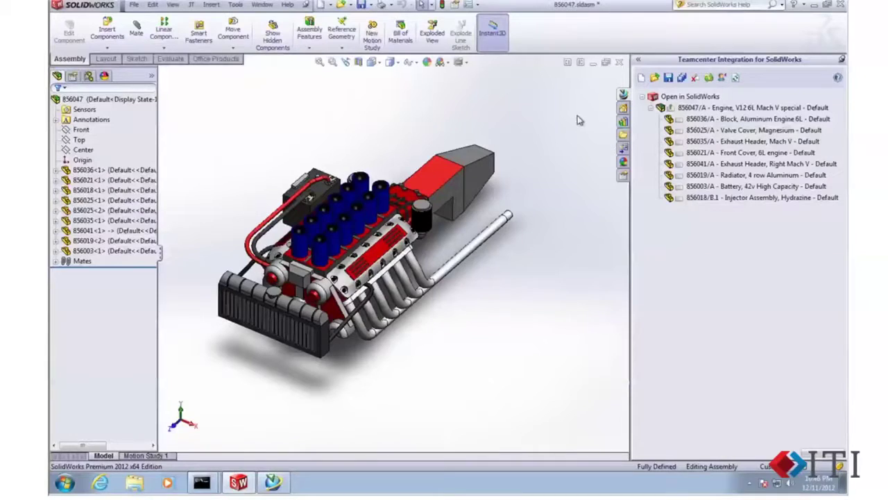
scroll(399, 173, "up", 1)
scroll(389, 179, "down", 3)
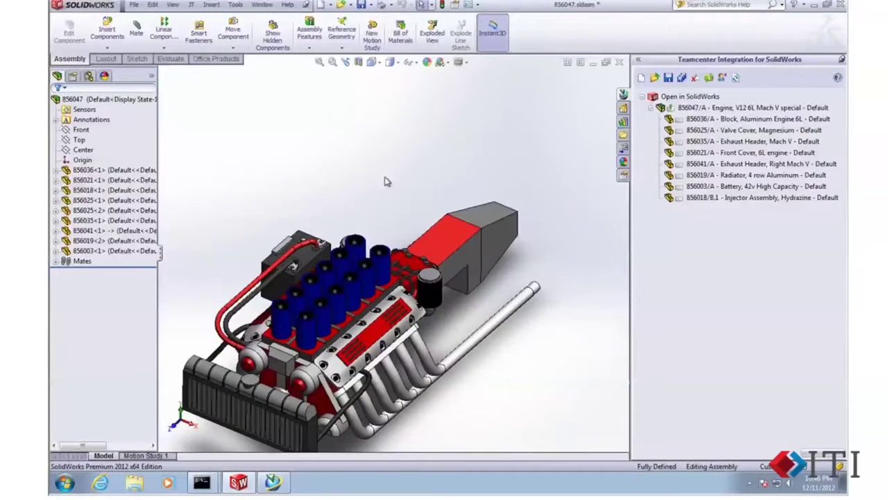
scroll(336, 291, "up", 2)
mouse_move(350, 291)
middle_mouse_down()
mouse_move(336, 270)
mouse_move(353, 278)
middle_mouse_up()
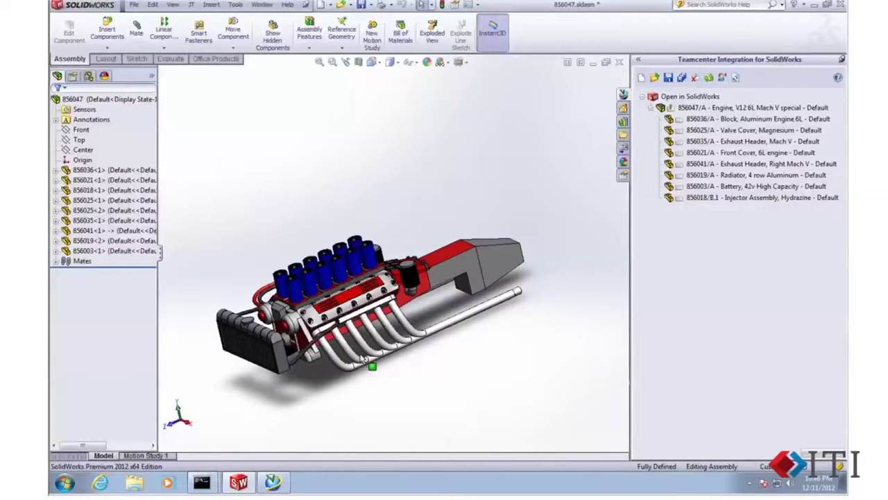
left_click(273, 484)
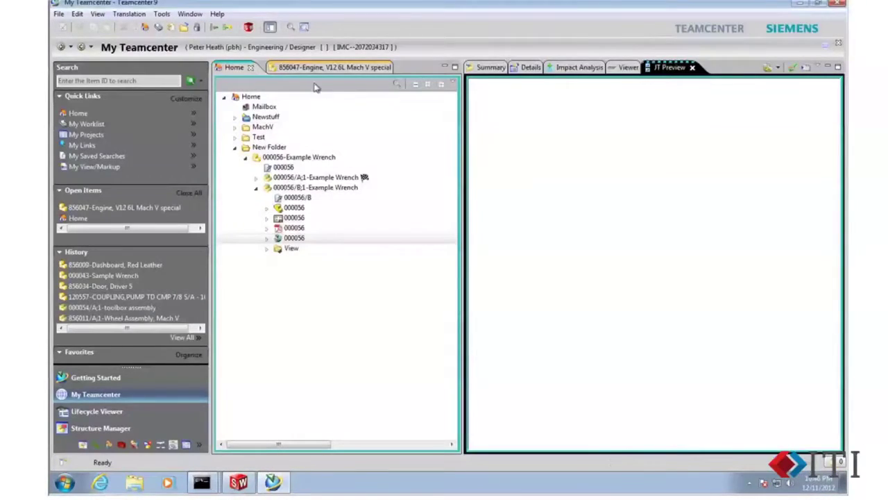
- Open 856047/A-View from the 856047-Engine tab in Structure Manager
left_click(314, 67)
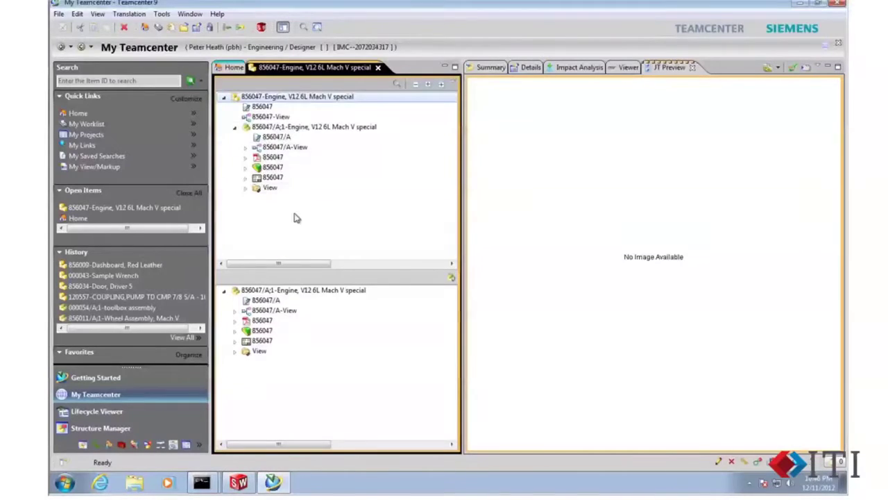
left_click(271, 148)
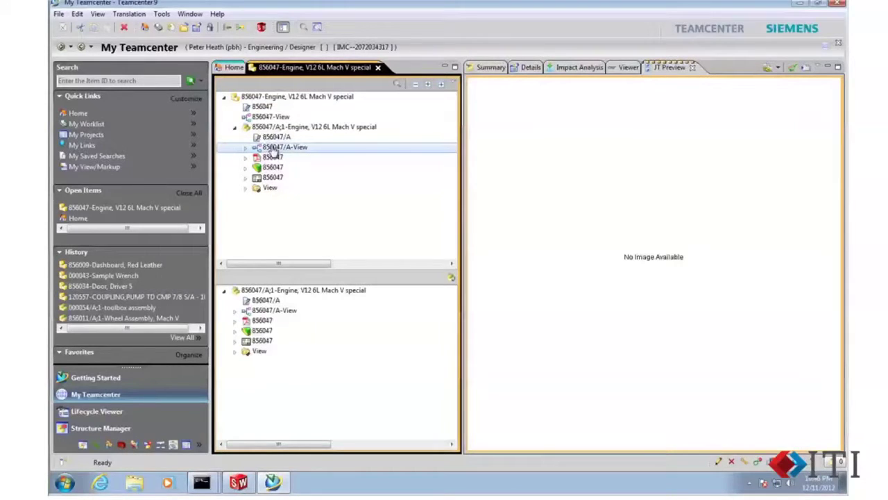
double_click(271, 149)
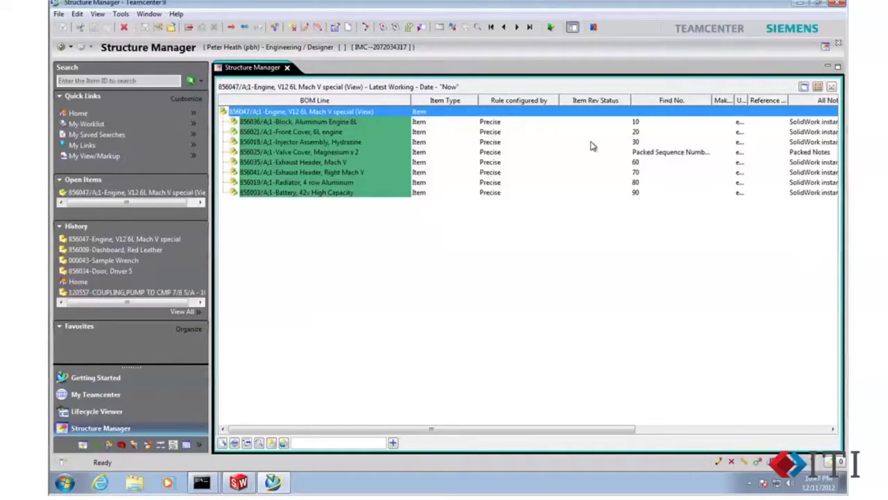
- Turn on the 3D viewer and check all eight BOM lines to render the full V12 engine
left_click(327, 154)
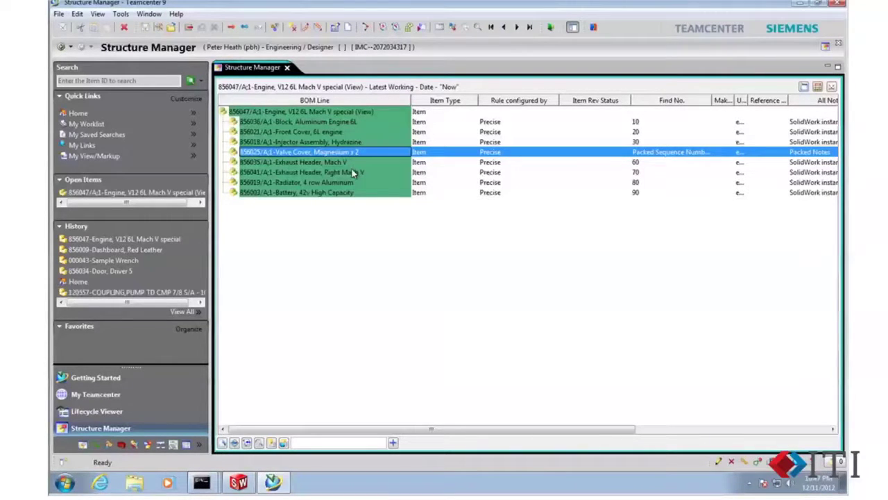
left_click(439, 28)
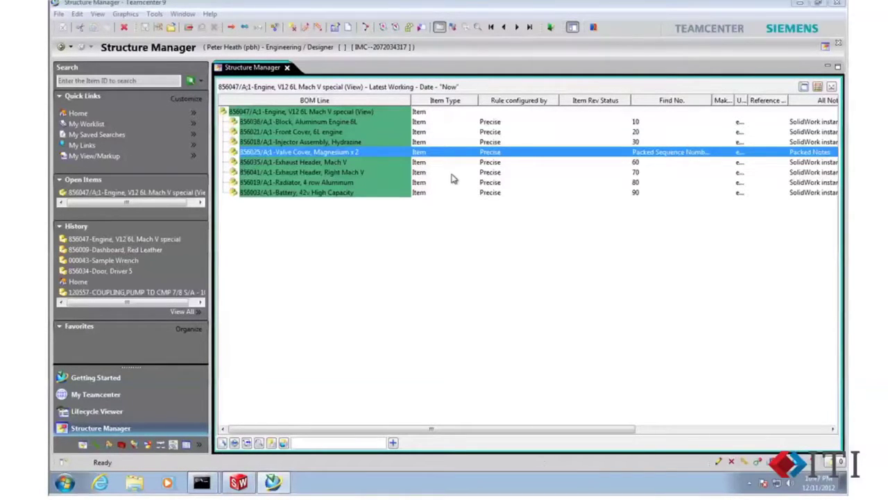
key("F4")
left_click(223, 113)
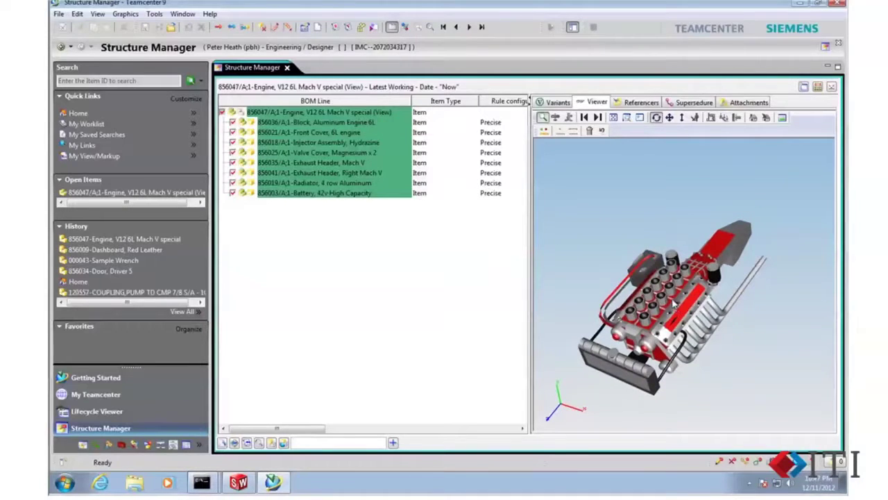
- Highlight the Injector Assembly in the 3D view and bring up the current revision rule, SWIM Precise
middle_click_drag(637, 327, 653, 292)
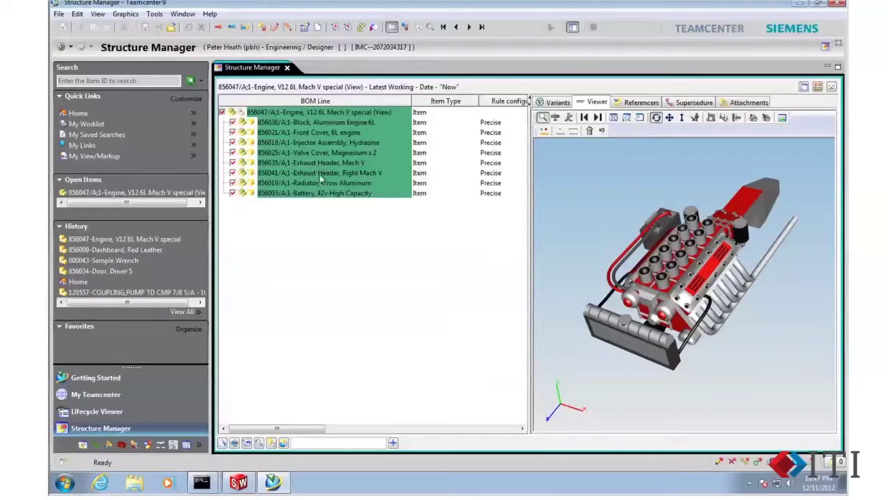
left_click(309, 143)
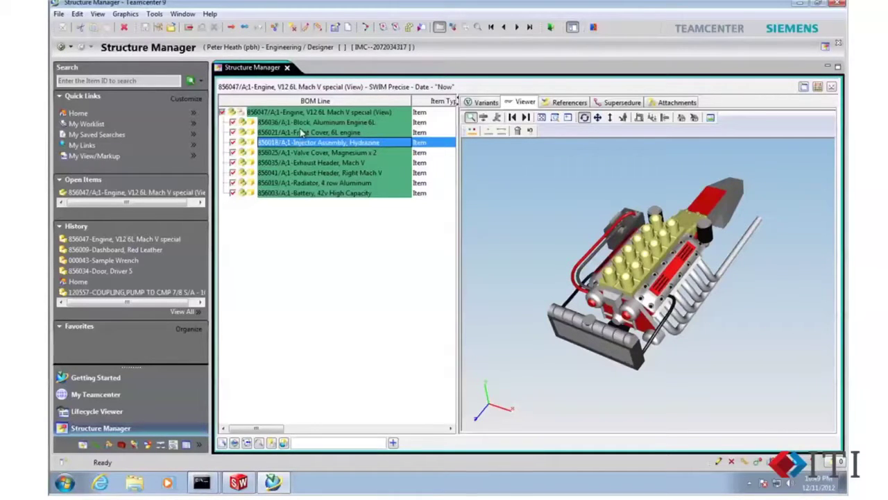
left_click(383, 27)
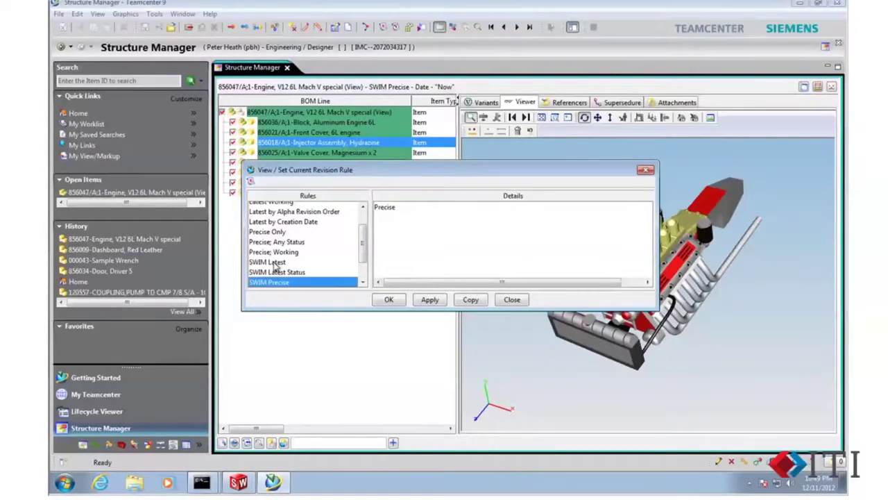
- Apply the SWIM Latest rule so the injector shows 856018/B.1, then return to SolidWorks
left_click(277, 263)
left_click(388, 299)
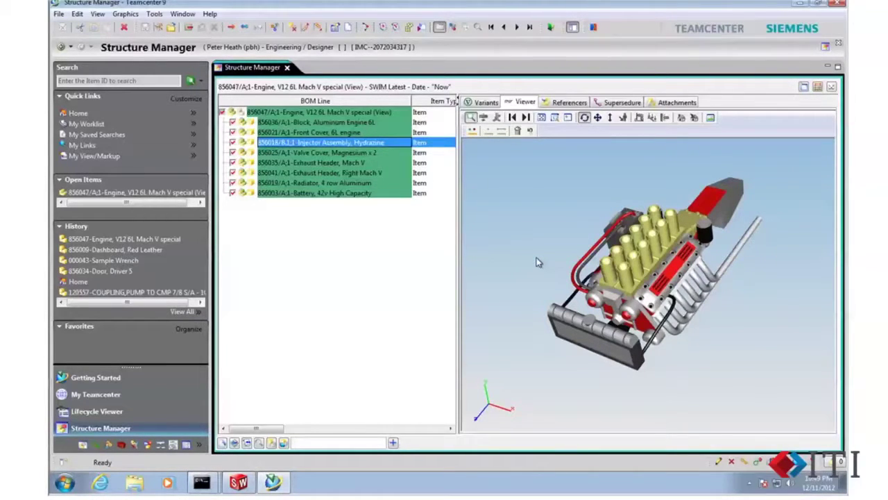
left_click(239, 484)
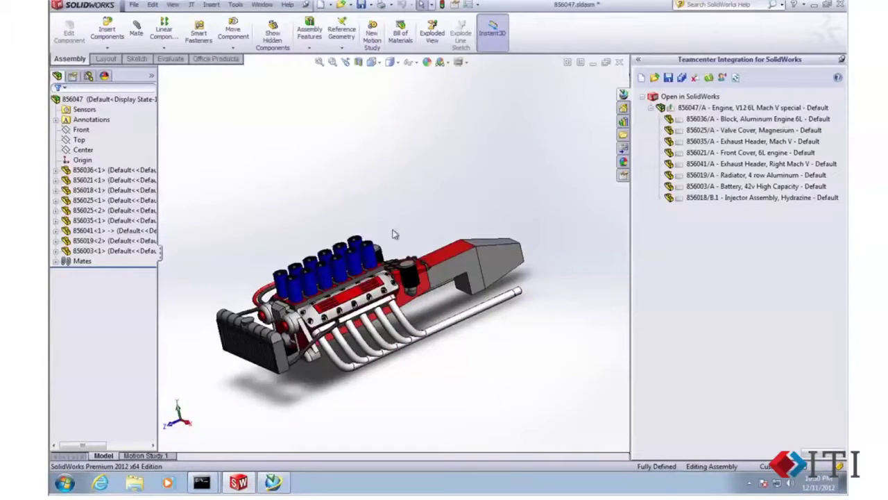
- Open the Teamcenter Insert Model browser from the engine assembly's top node in the Integration panel
middle_click_drag(340, 249, 392, 326)
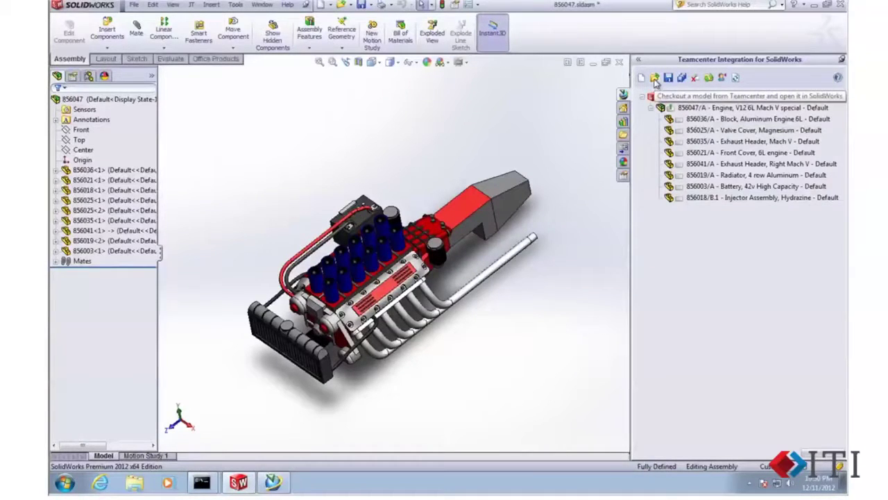
right_click(693, 109)
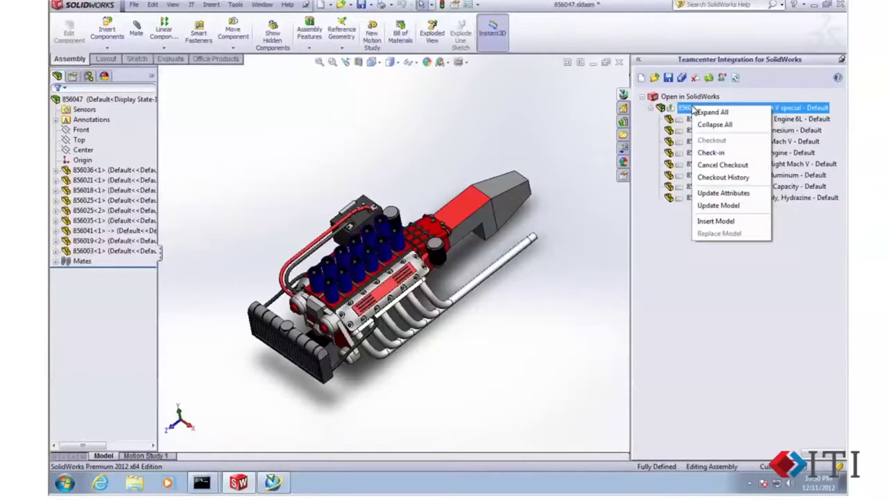
left_click(718, 221)
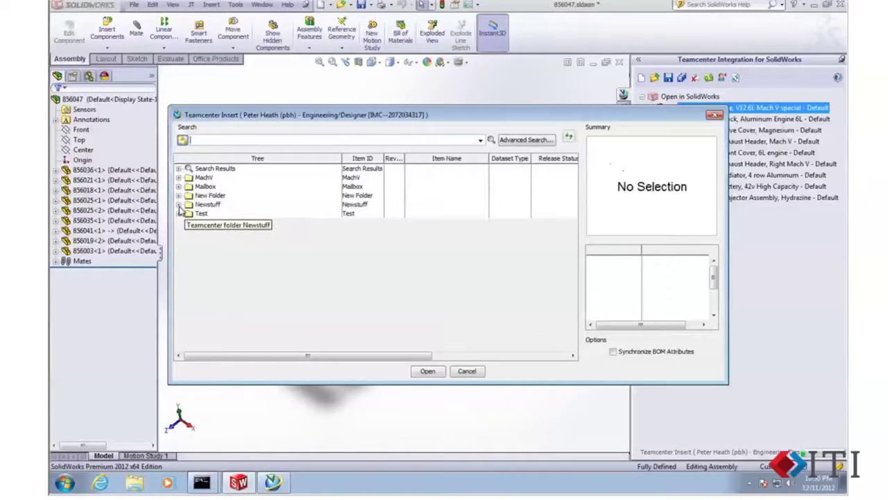
- Locate the Example Wrench item in New Folder, dismissing the invalid-model warning when inserting the item
double_click(201, 214)
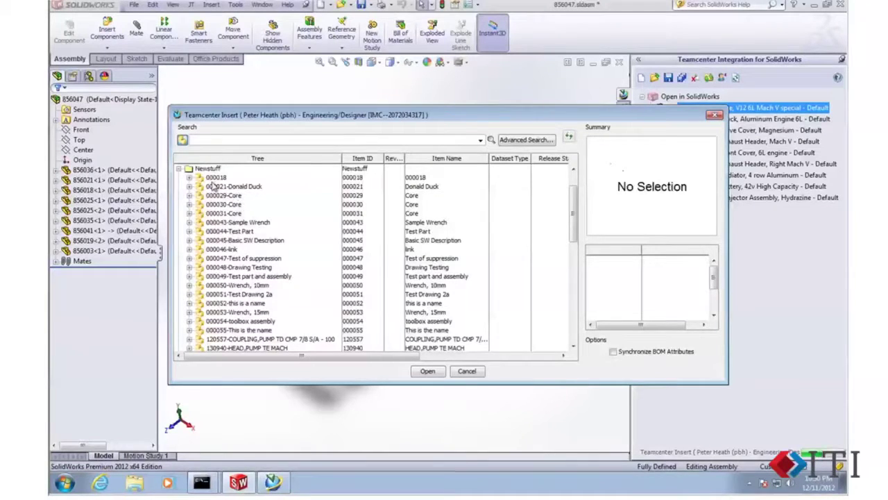
left_click(179, 169)
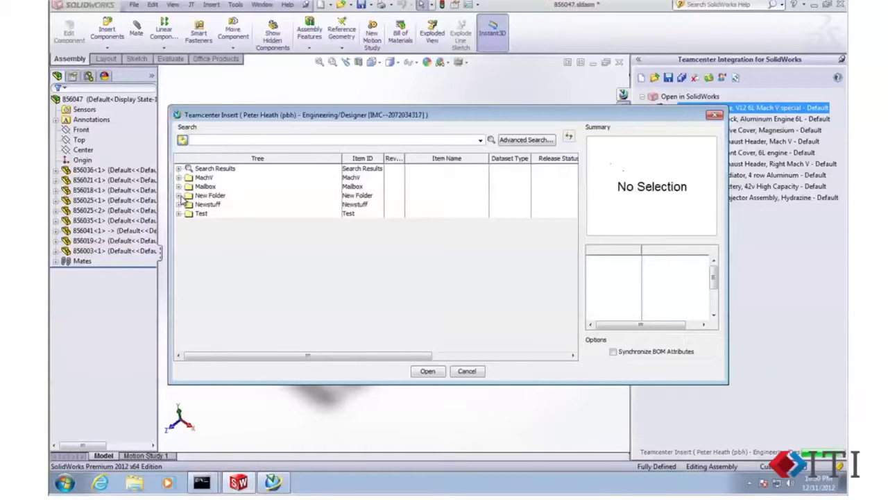
left_click(179, 196)
left_click(226, 205)
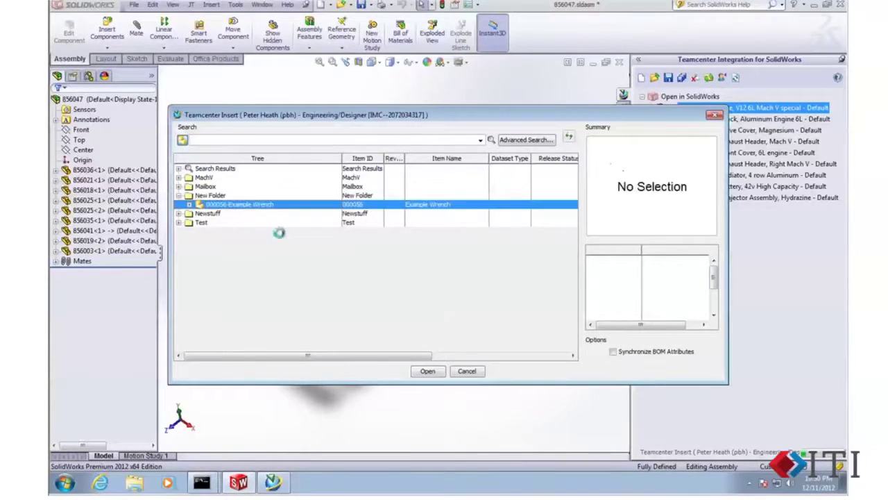
left_click(427, 370)
left_click(448, 251)
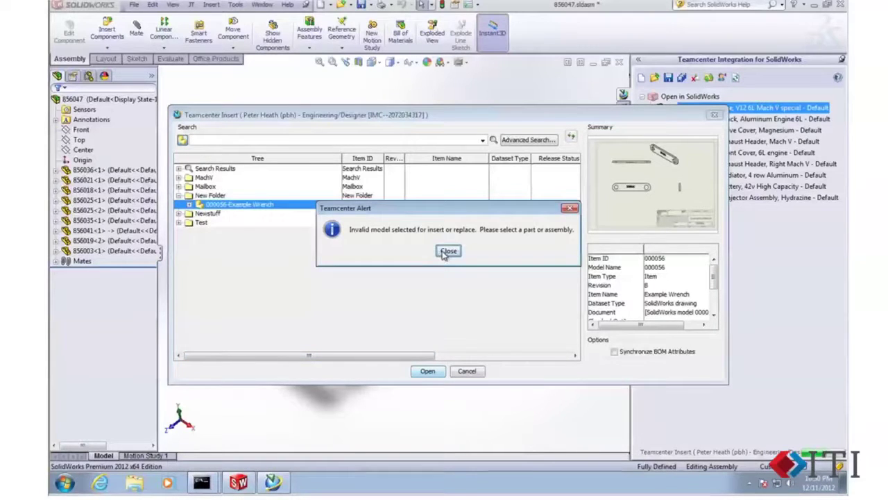
- Open the revision B Example Wrench 000056 part dataset along with its dependencies
left_click(189, 205)
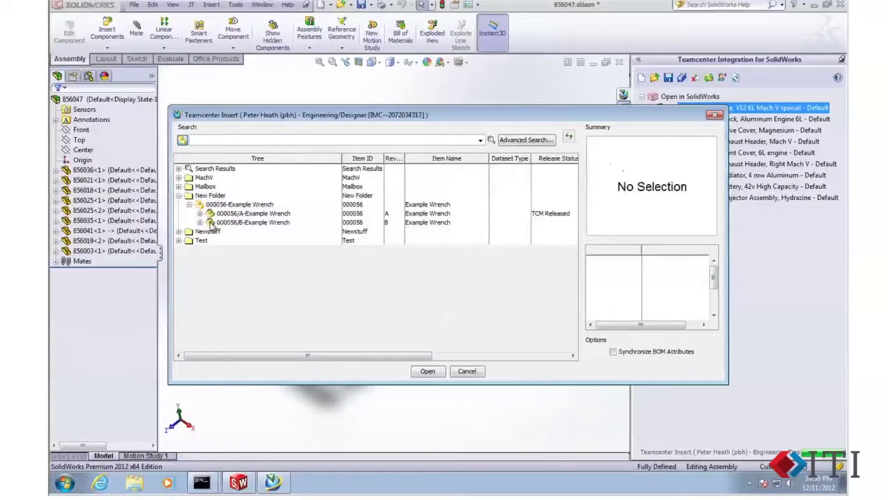
left_click(200, 222)
left_click(234, 240)
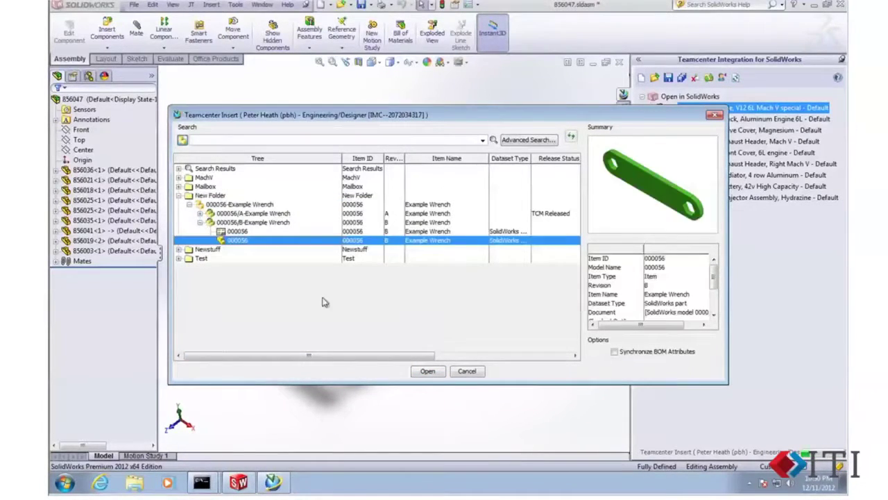
left_click(427, 371)
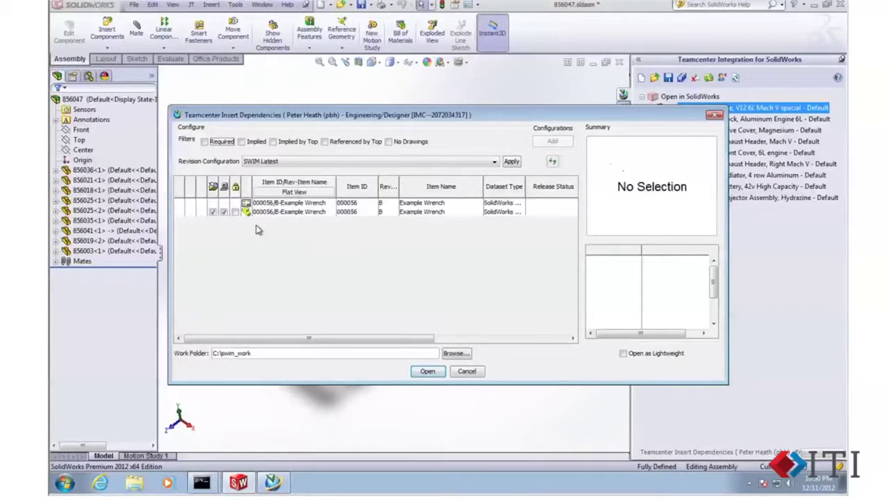
left_click(427, 370)
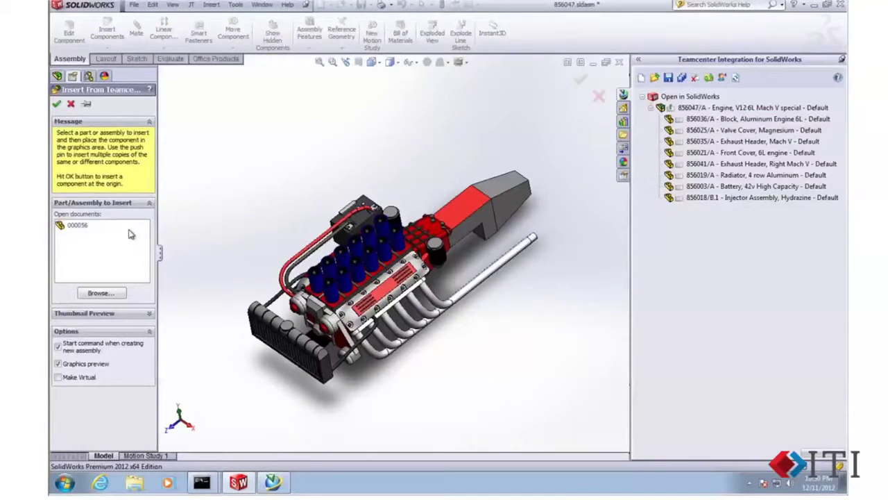
- Place wrench 000056 above the engine in the assembly, then orbit and zoom to inspect it
left_click(78, 226)
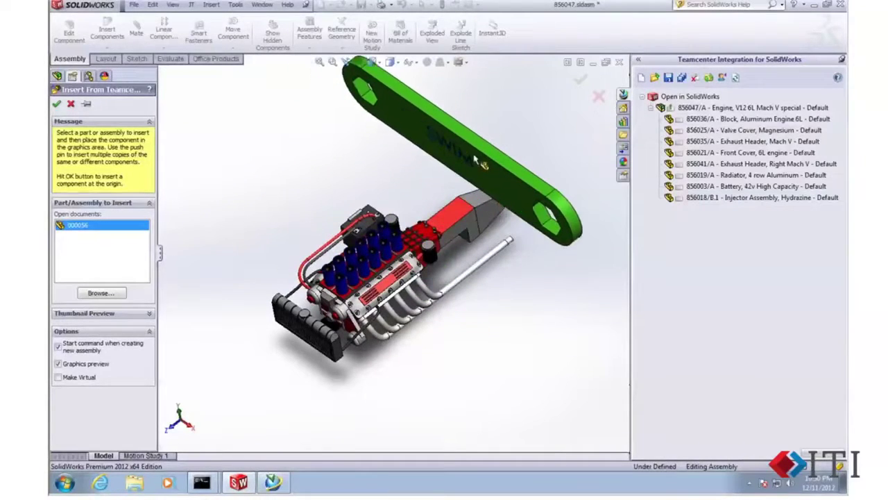
left_click(513, 158)
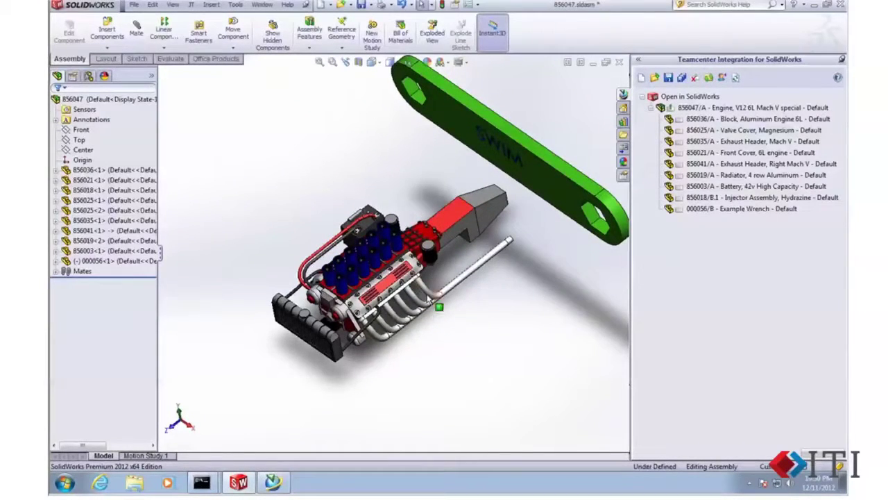
middle_click_drag(436, 308, 451, 245)
scroll(465, 219, "down", 5)
scroll(465, 219, "up", 3)
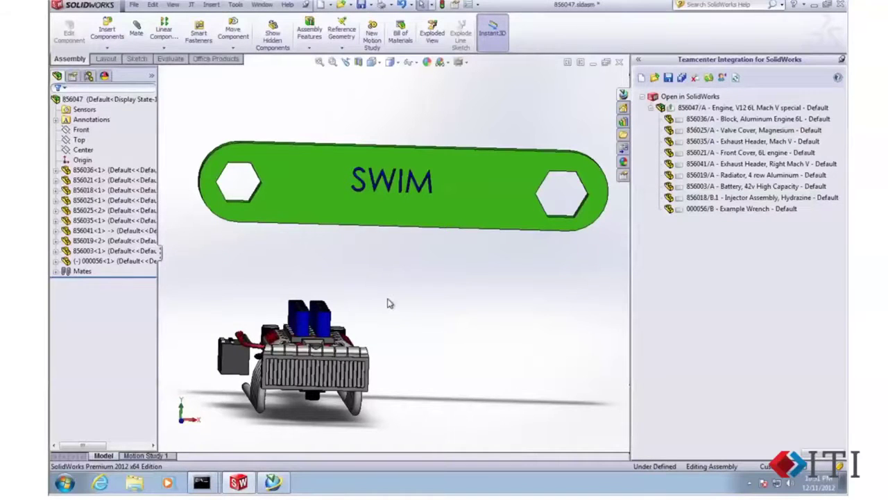
mouse_move(391, 283)
middle_mouse_down()
mouse_move(410, 284)
mouse_move(377, 289)
mouse_move(375, 306)
middle_mouse_up()
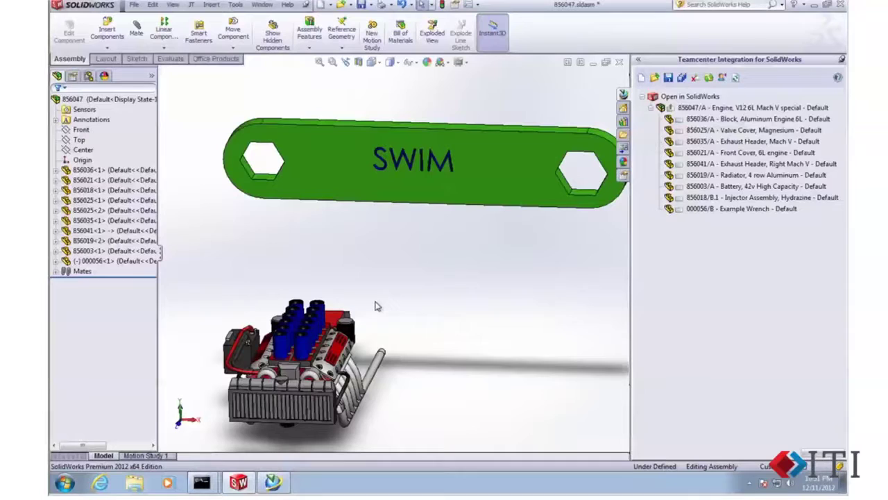